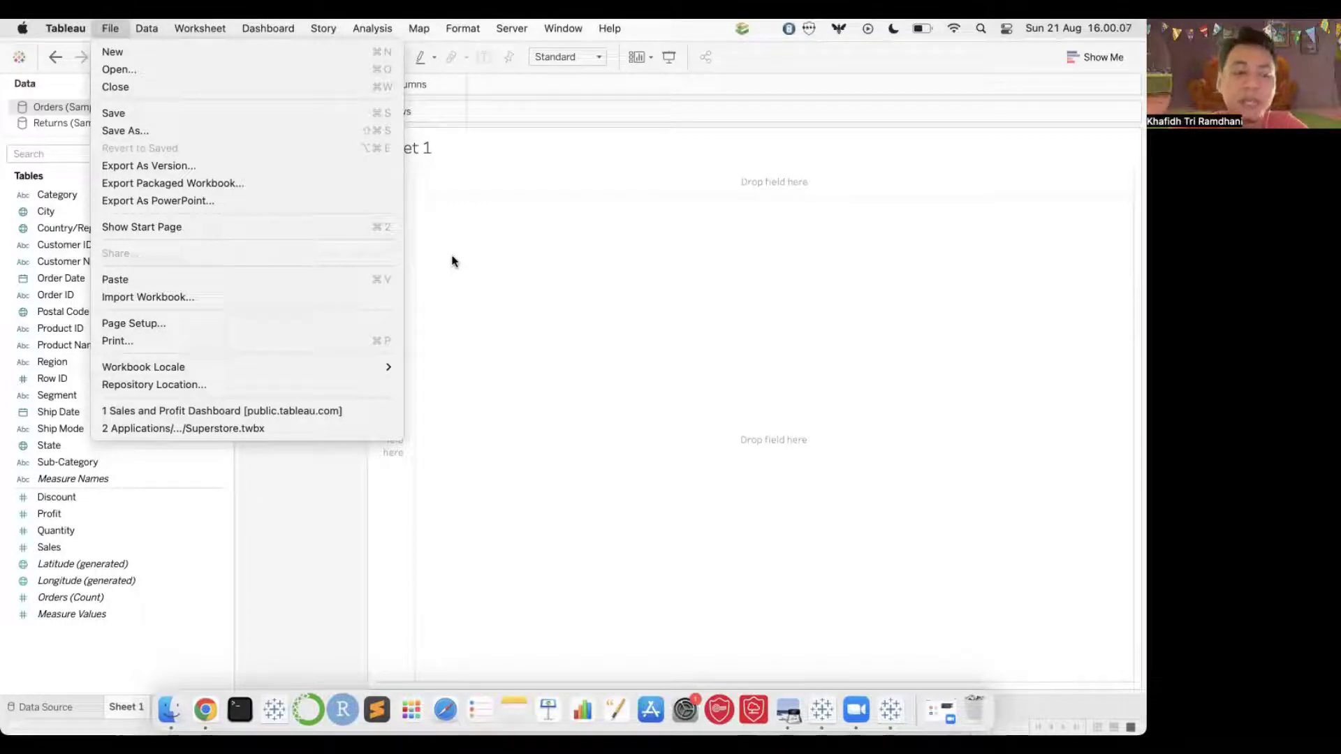
Show the start page and return from it to the workbook's Sheet 1.
mouse_move(269, 29)
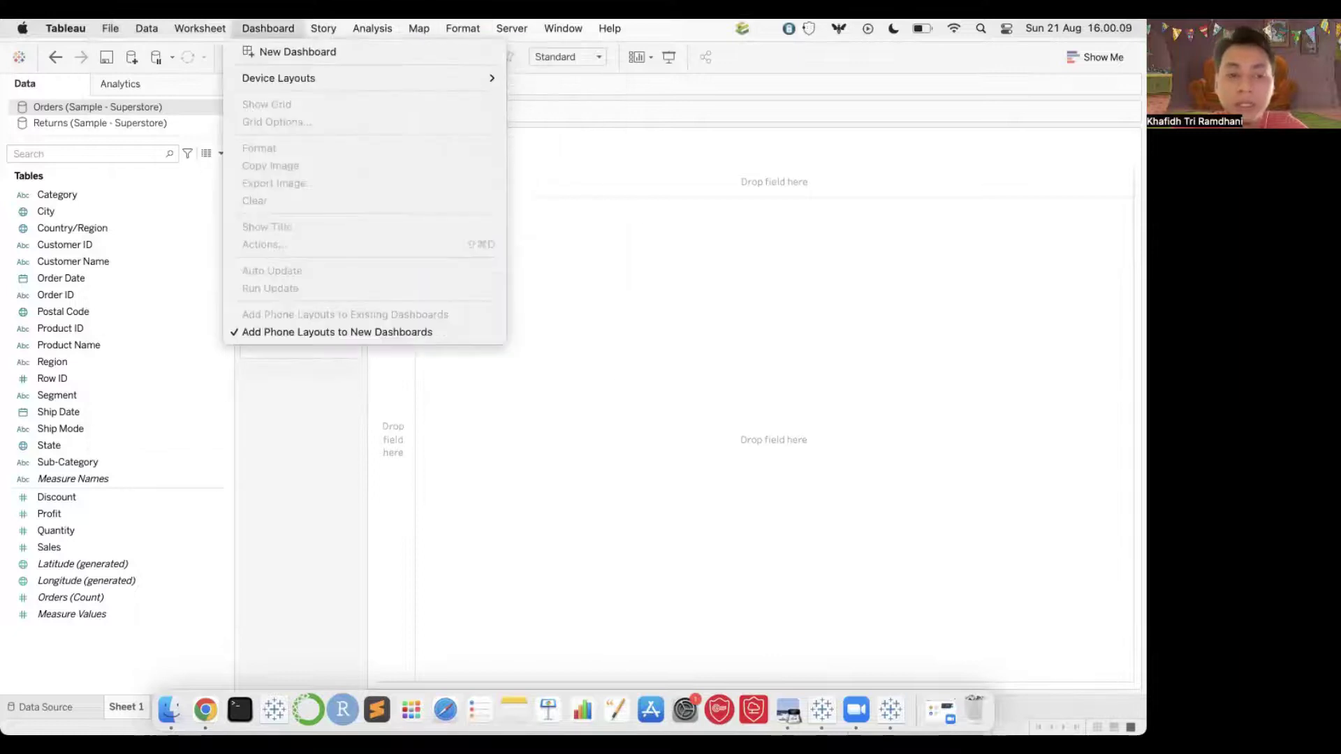
click(274, 510)
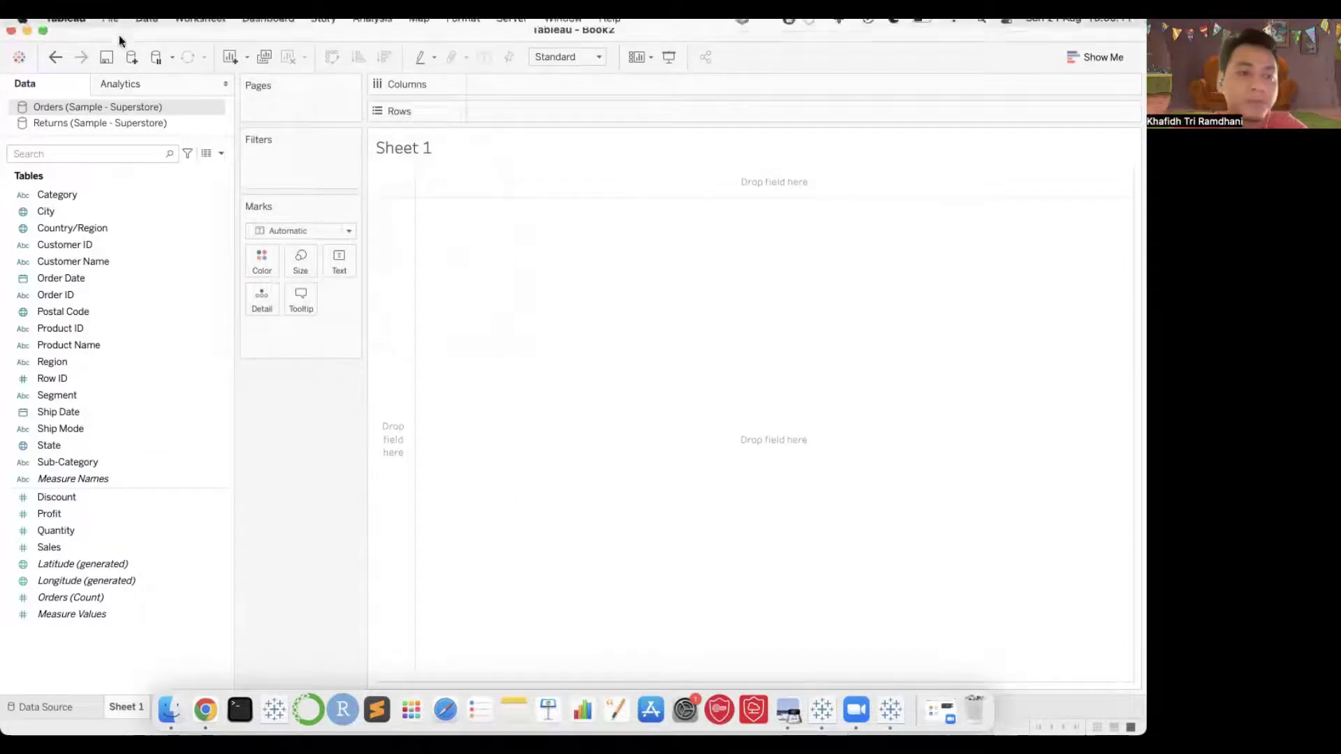
click(114, 26)
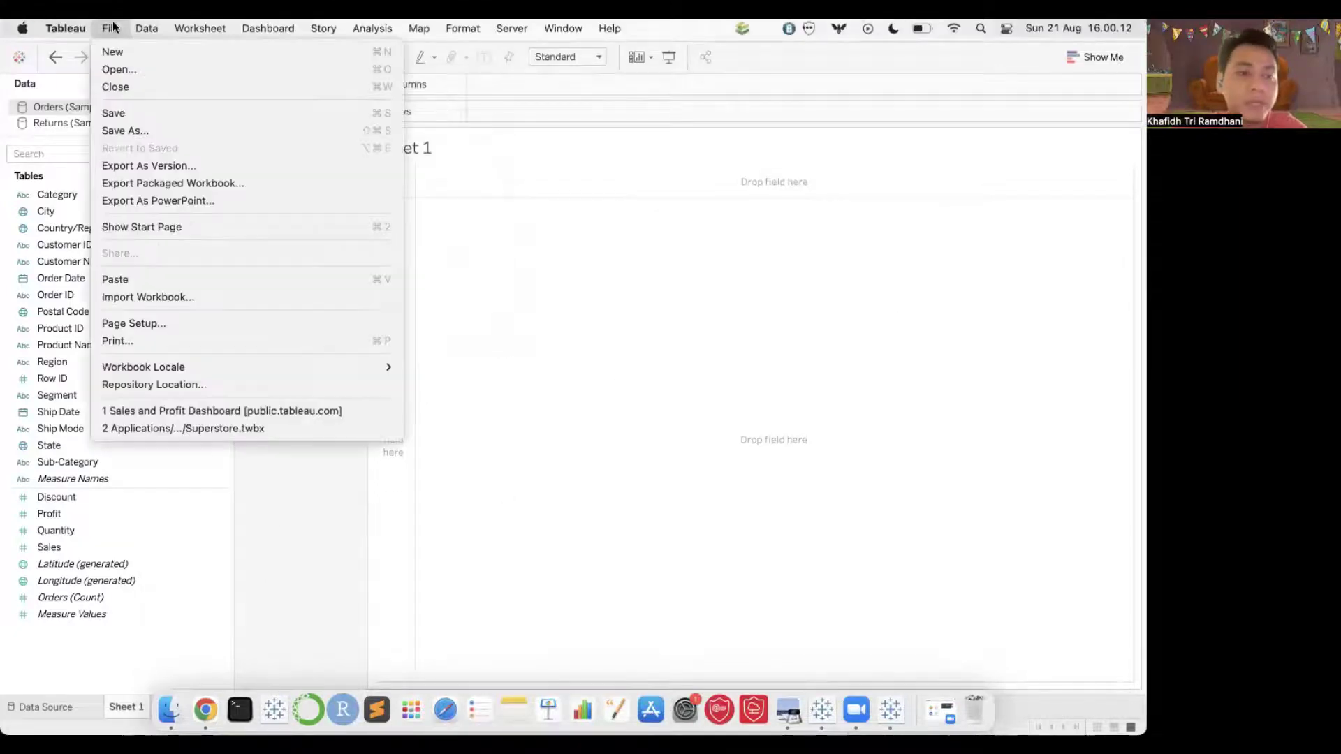
click(170, 231)
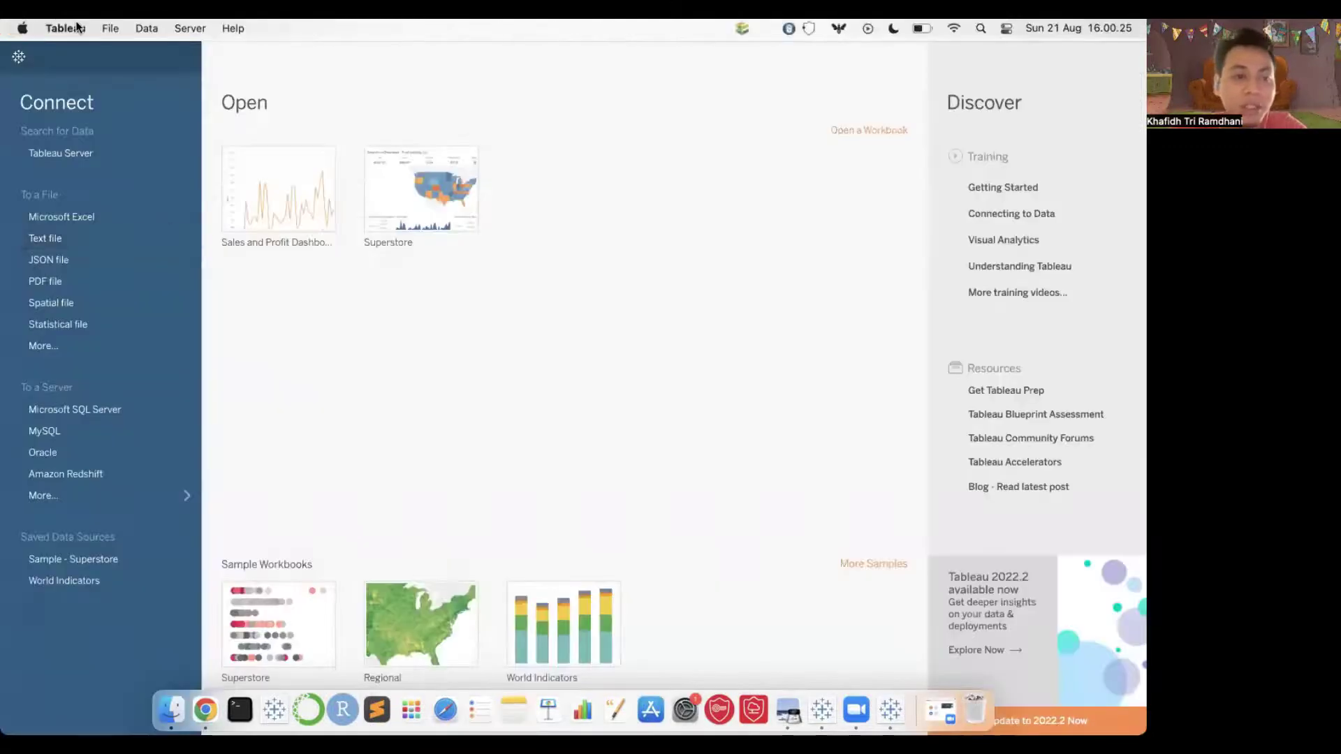
click(110, 29)
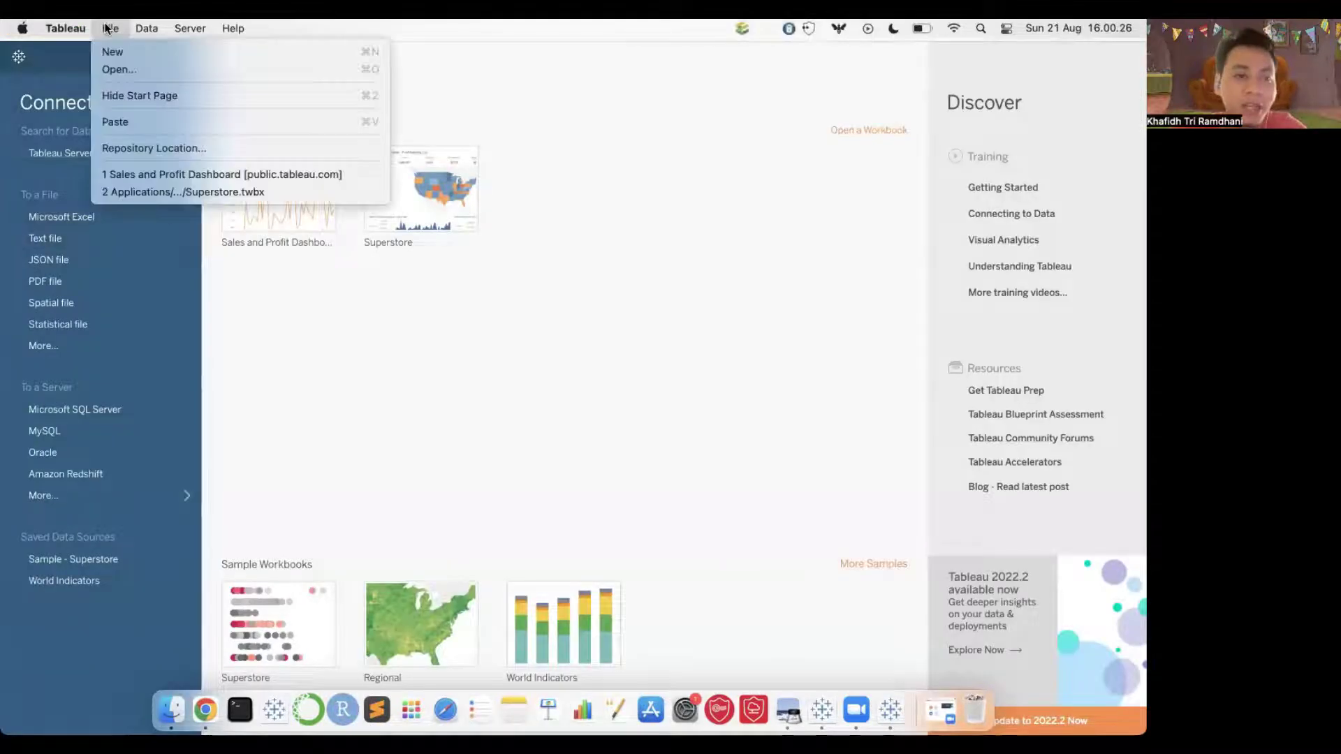
click(148, 95)
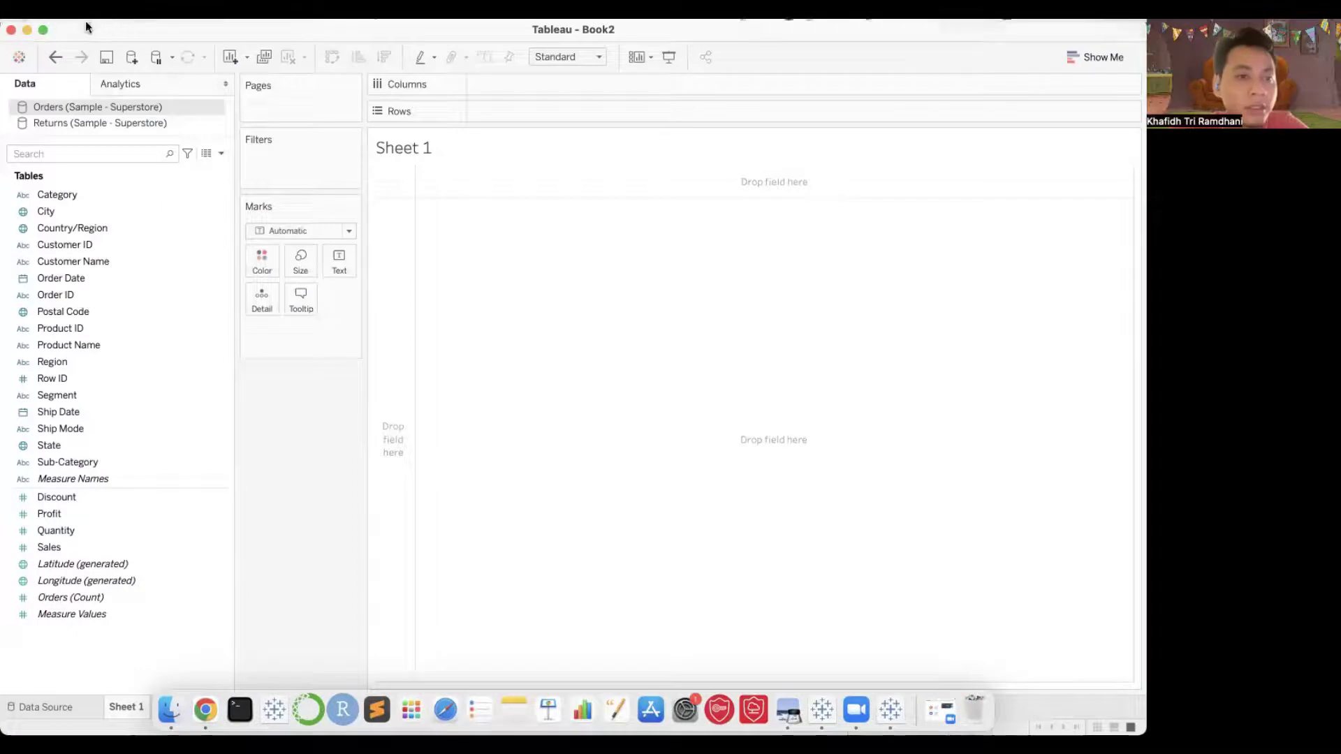
Examine the file commands, including workbook locale and repository location, and the commands for the Orders and Returns data sources.
click(110, 29)
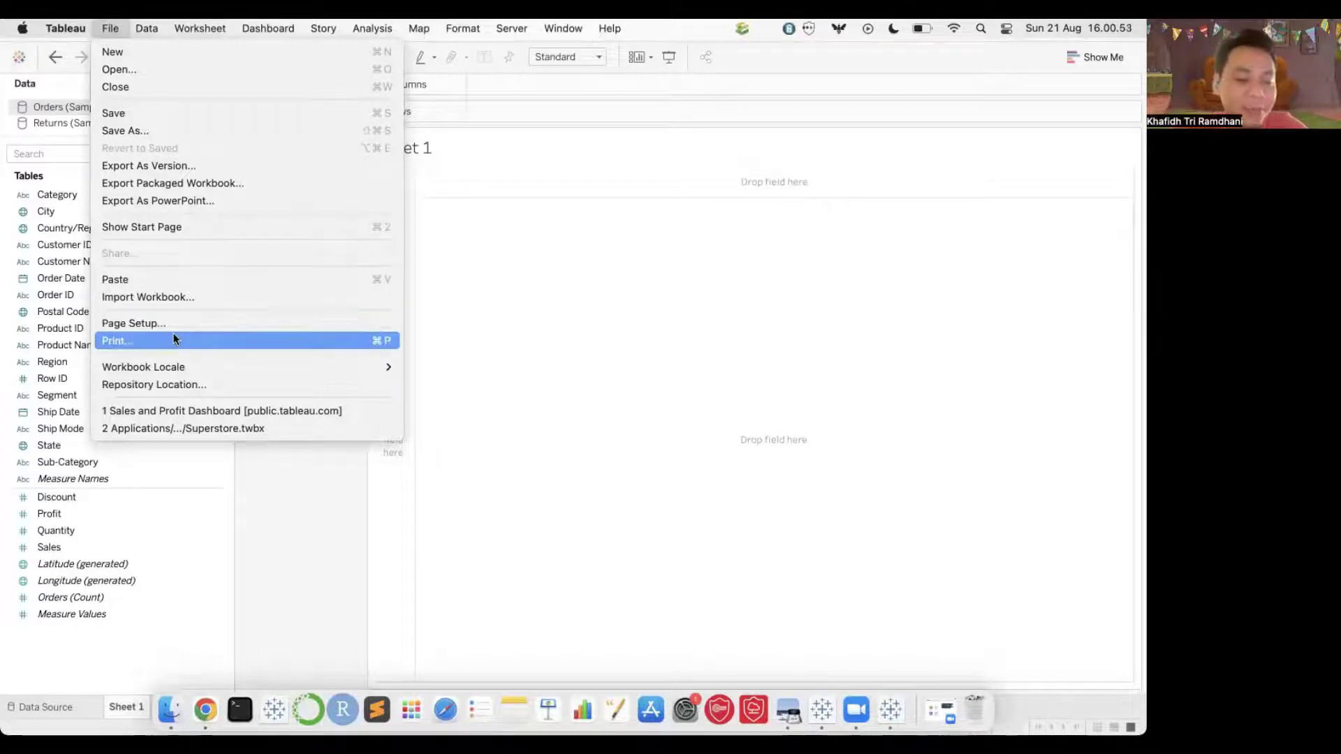
mouse_move(183, 363)
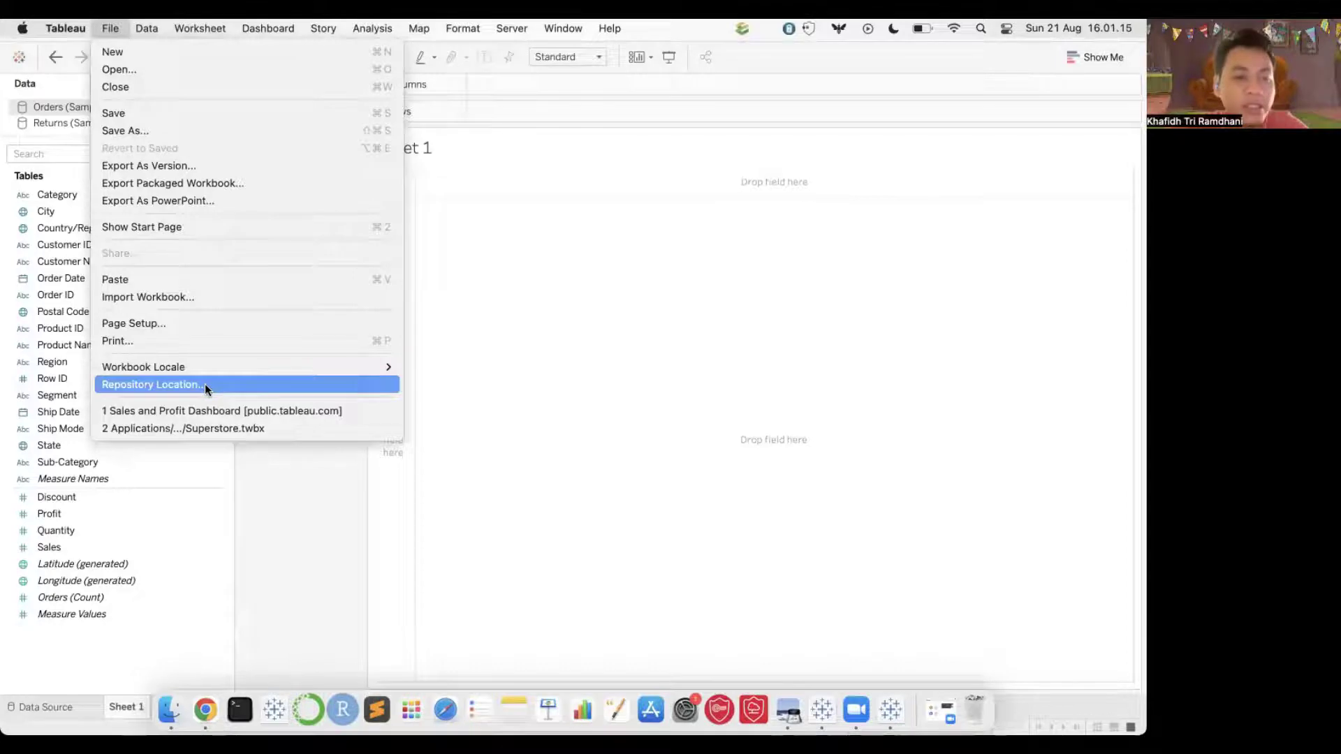
mouse_move(139, 27)
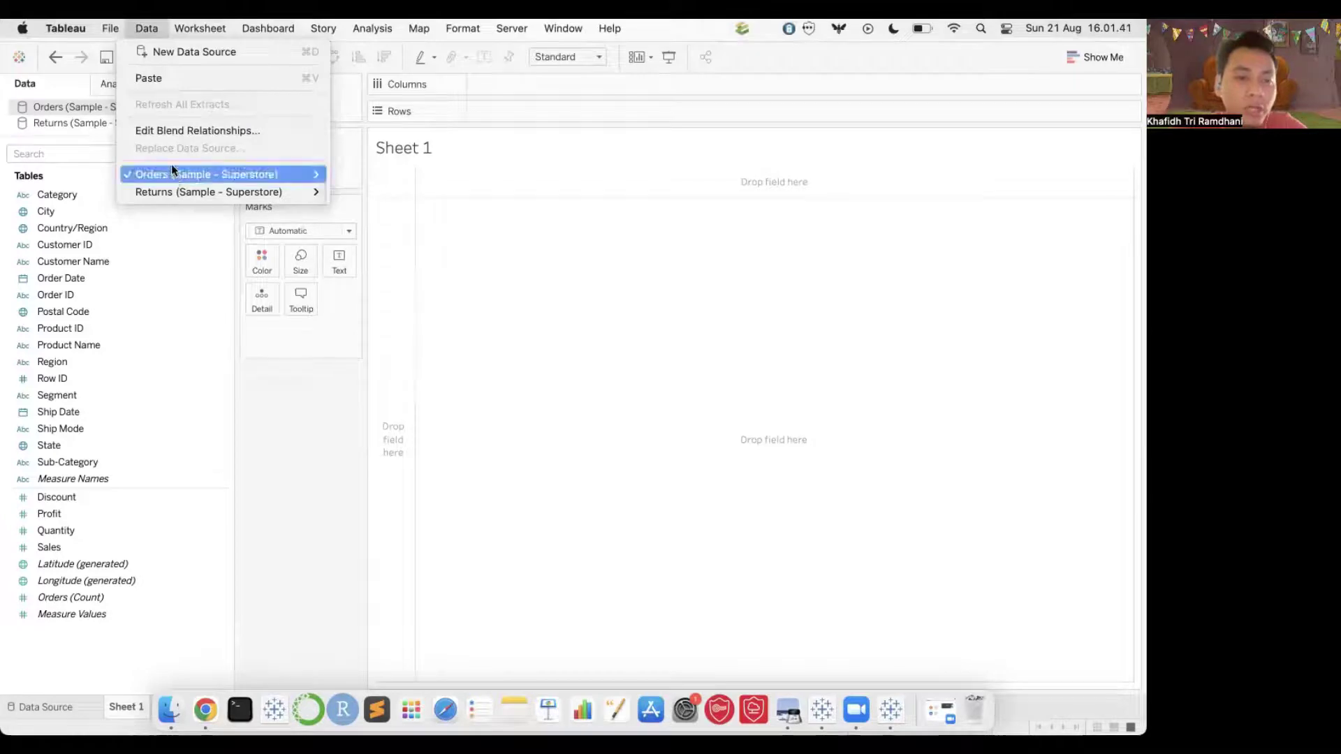
mouse_move(172, 196)
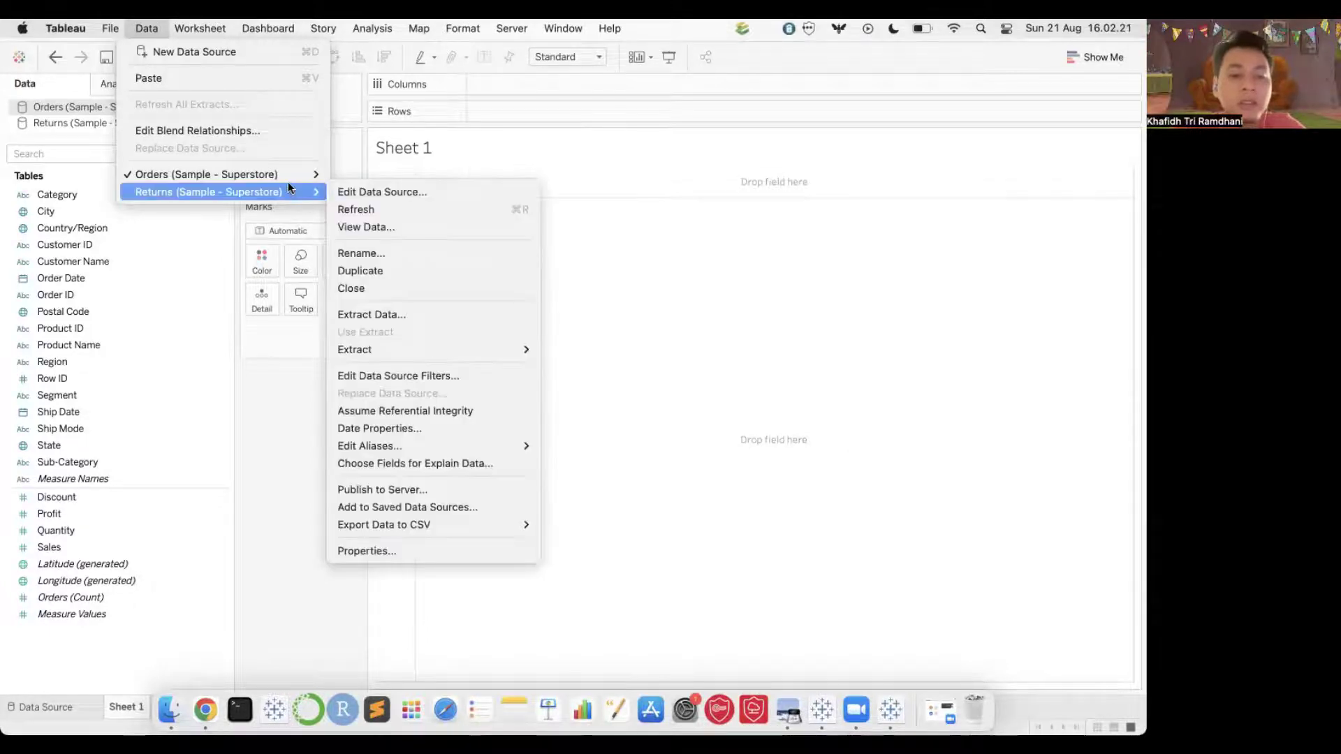
mouse_move(403, 350)
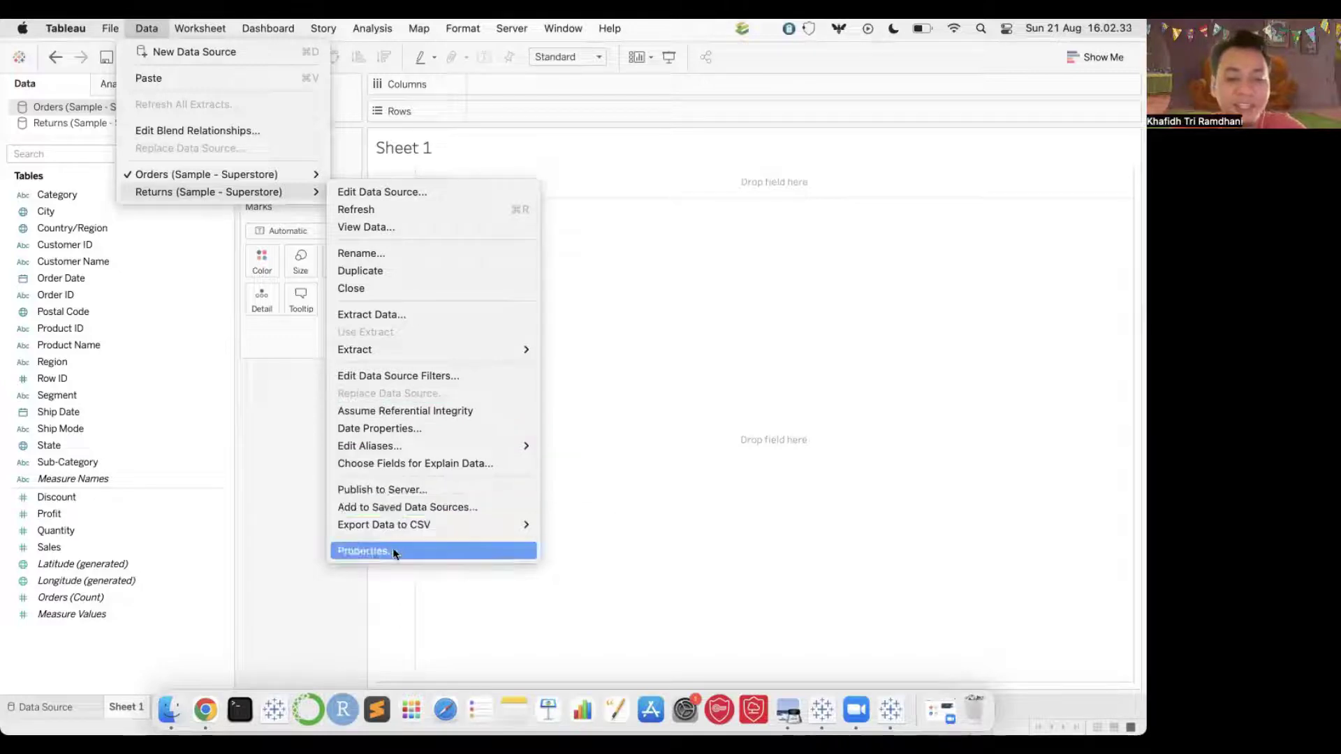
mouse_move(392, 518)
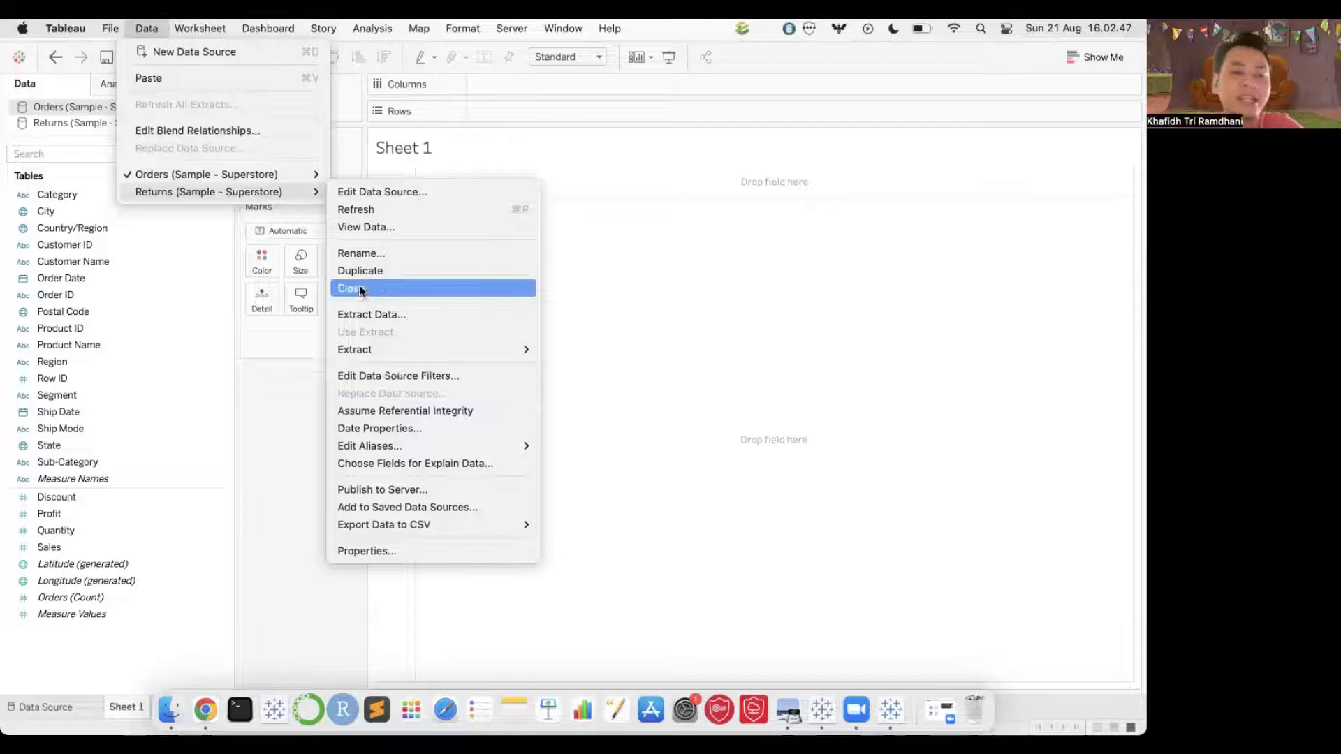
Examine the worksheet's copy, export and clear options, and view the Actions dialog without adding an action.
mouse_move(204, 25)
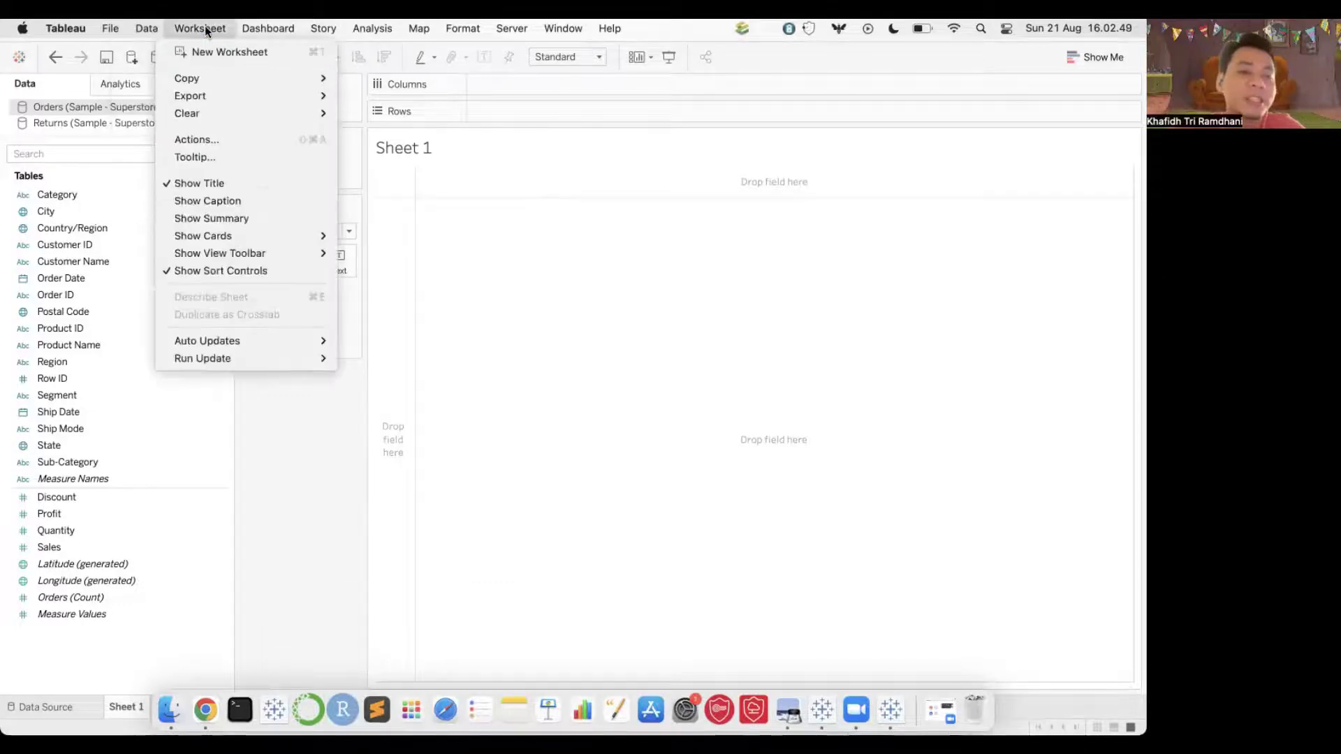
mouse_move(229, 73)
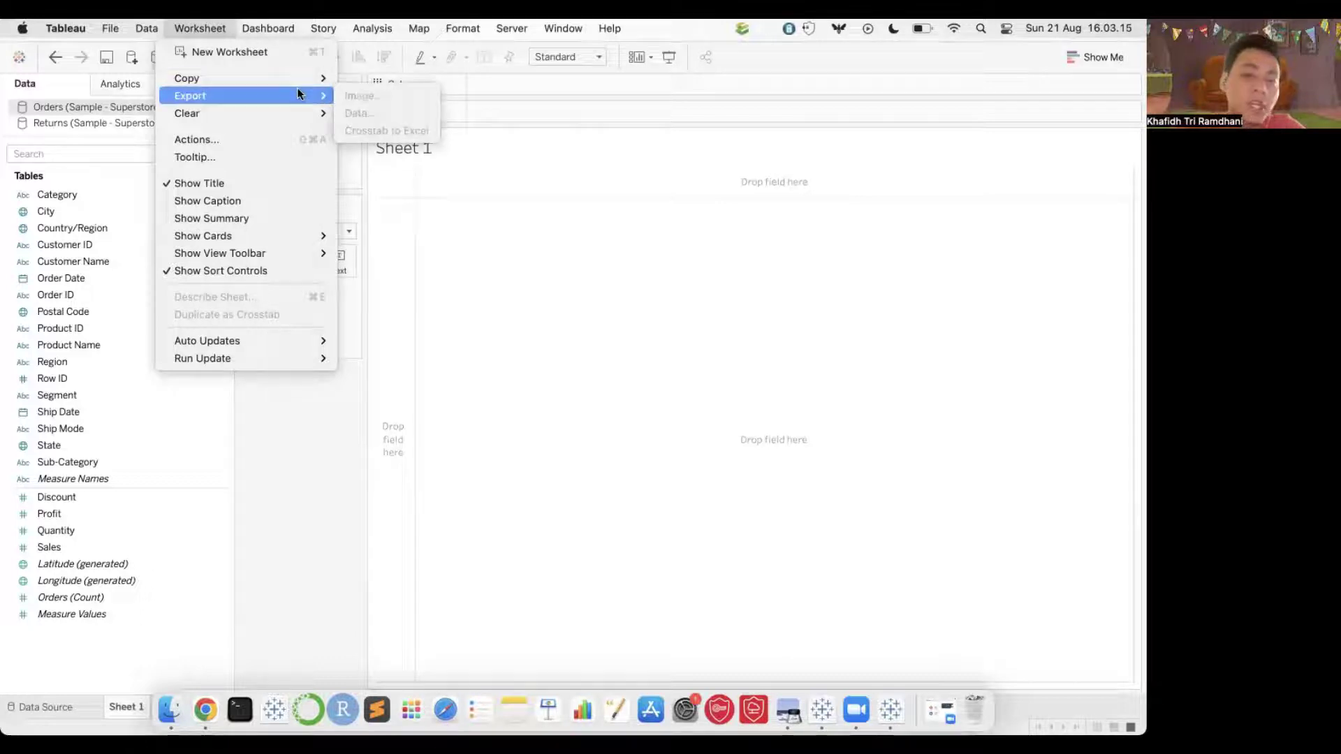
mouse_move(312, 72)
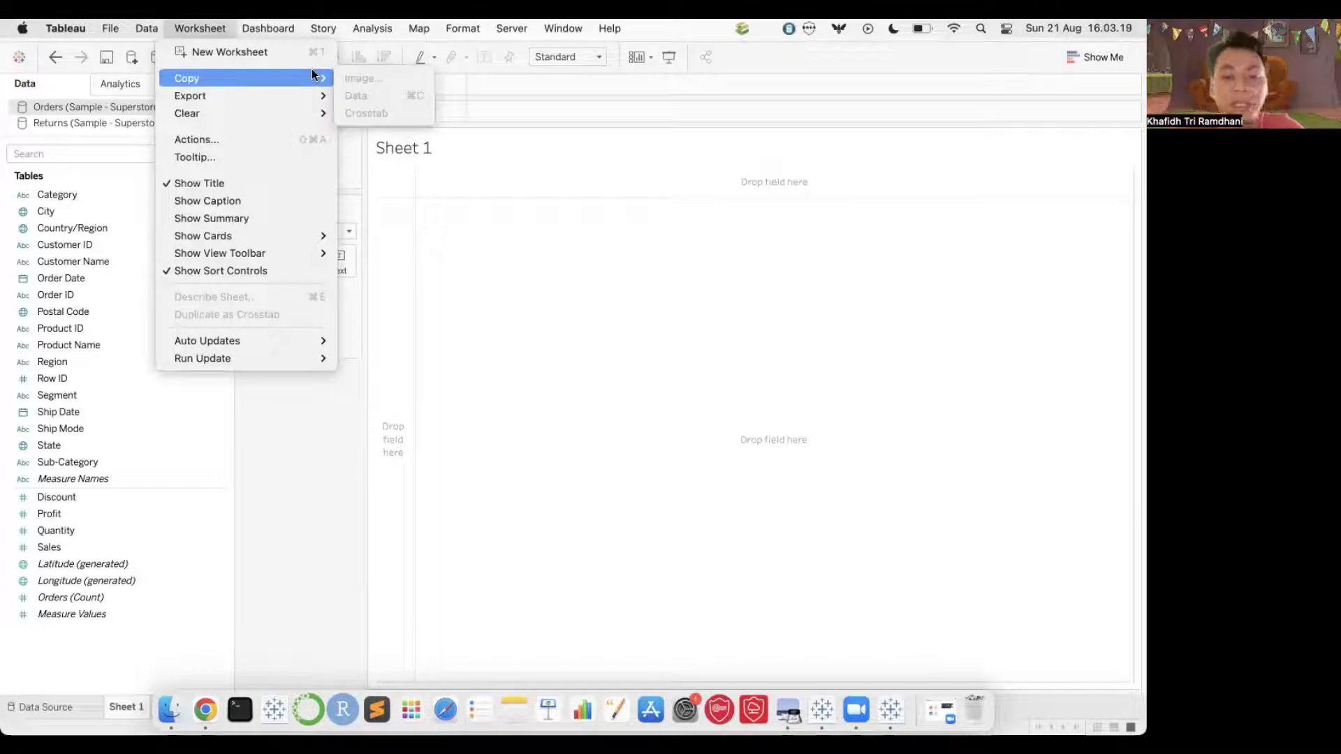
mouse_move(316, 97)
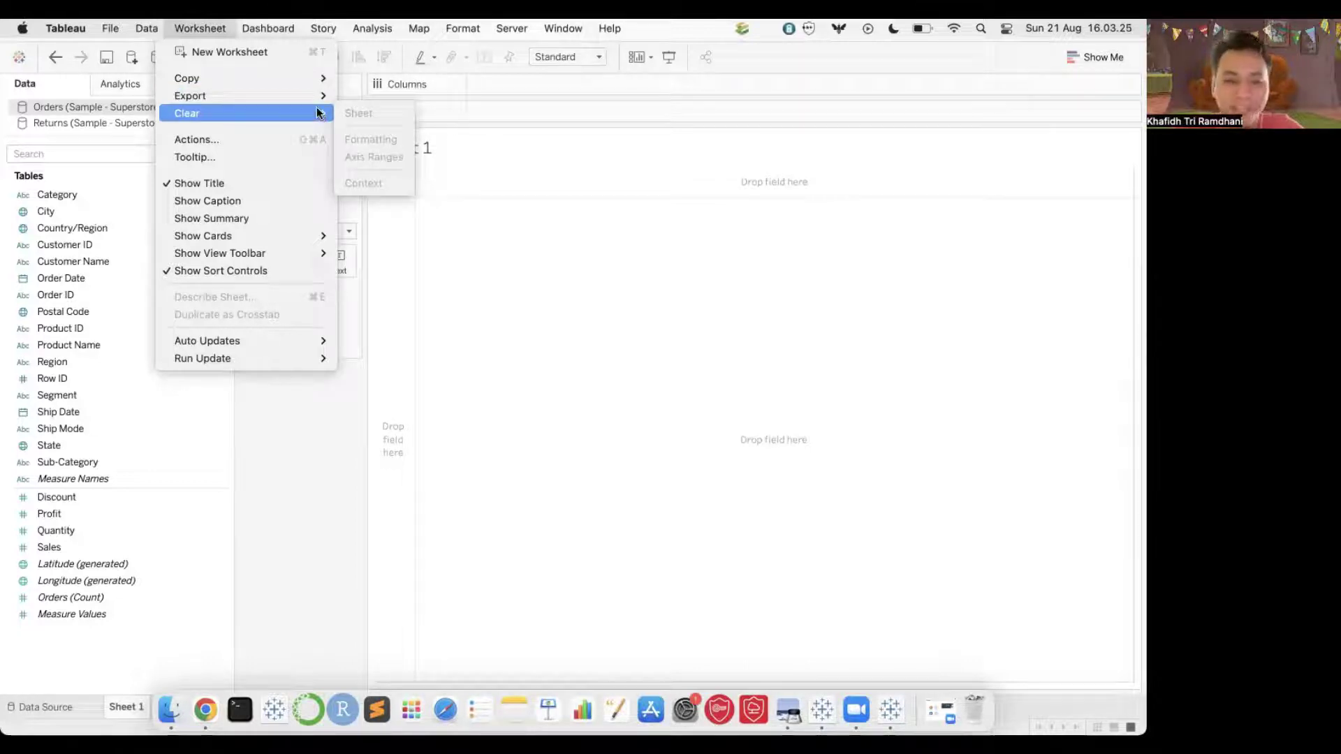
click(285, 138)
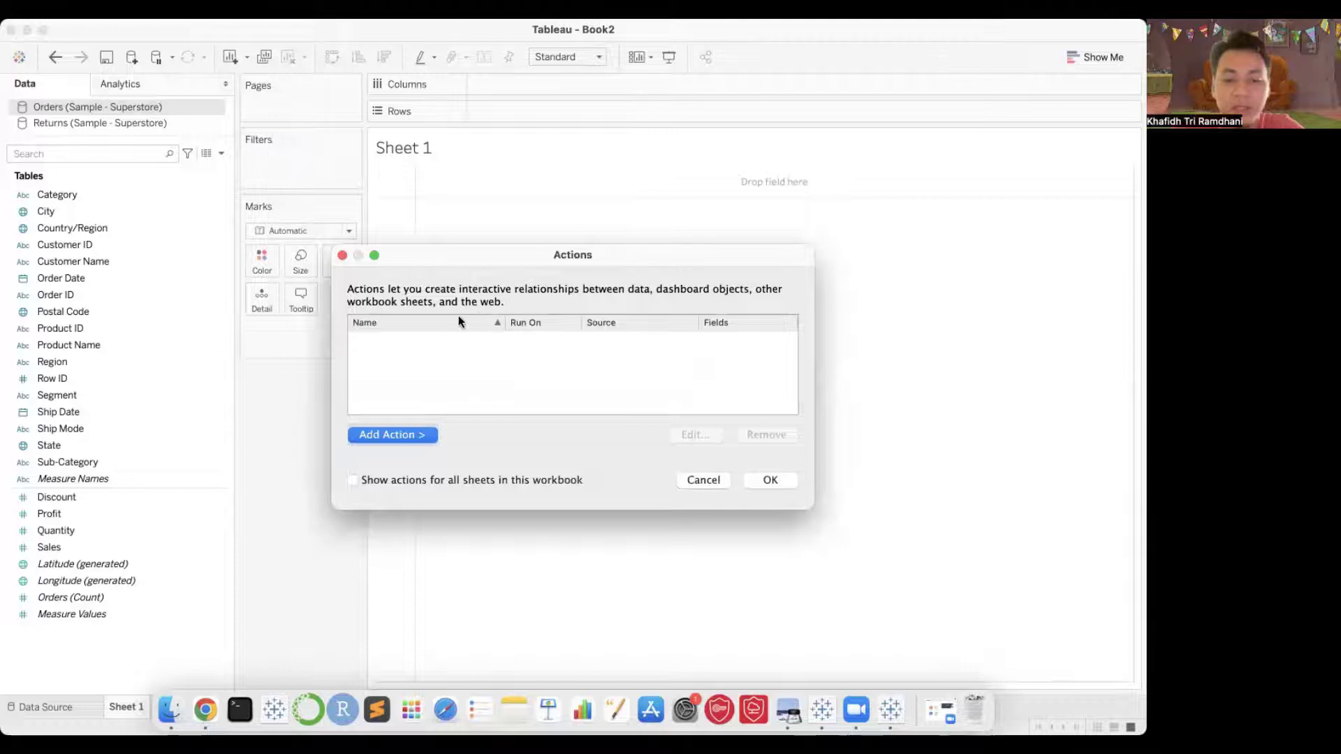
click(702, 480)
Examine the worksheet's tooltip, card, view toolbar and automatic update options.
click(215, 28)
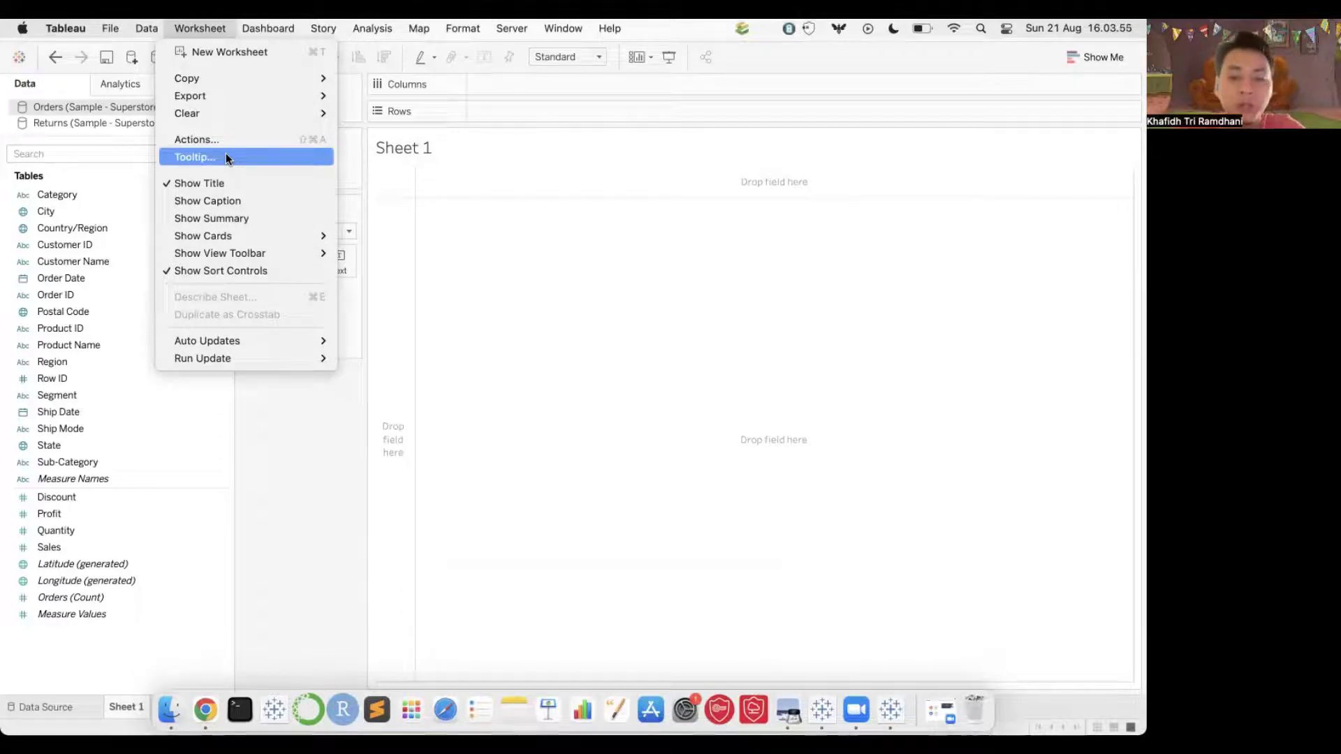
click(272, 157)
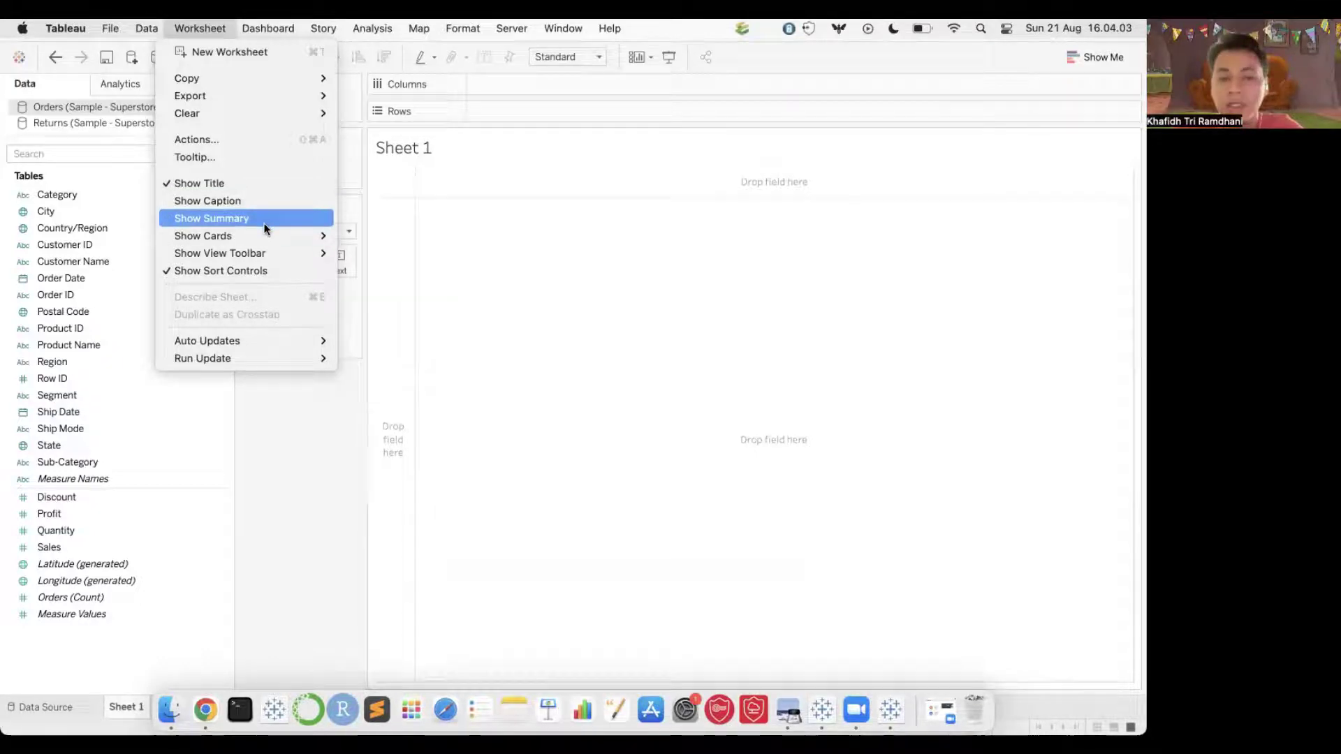
mouse_move(273, 235)
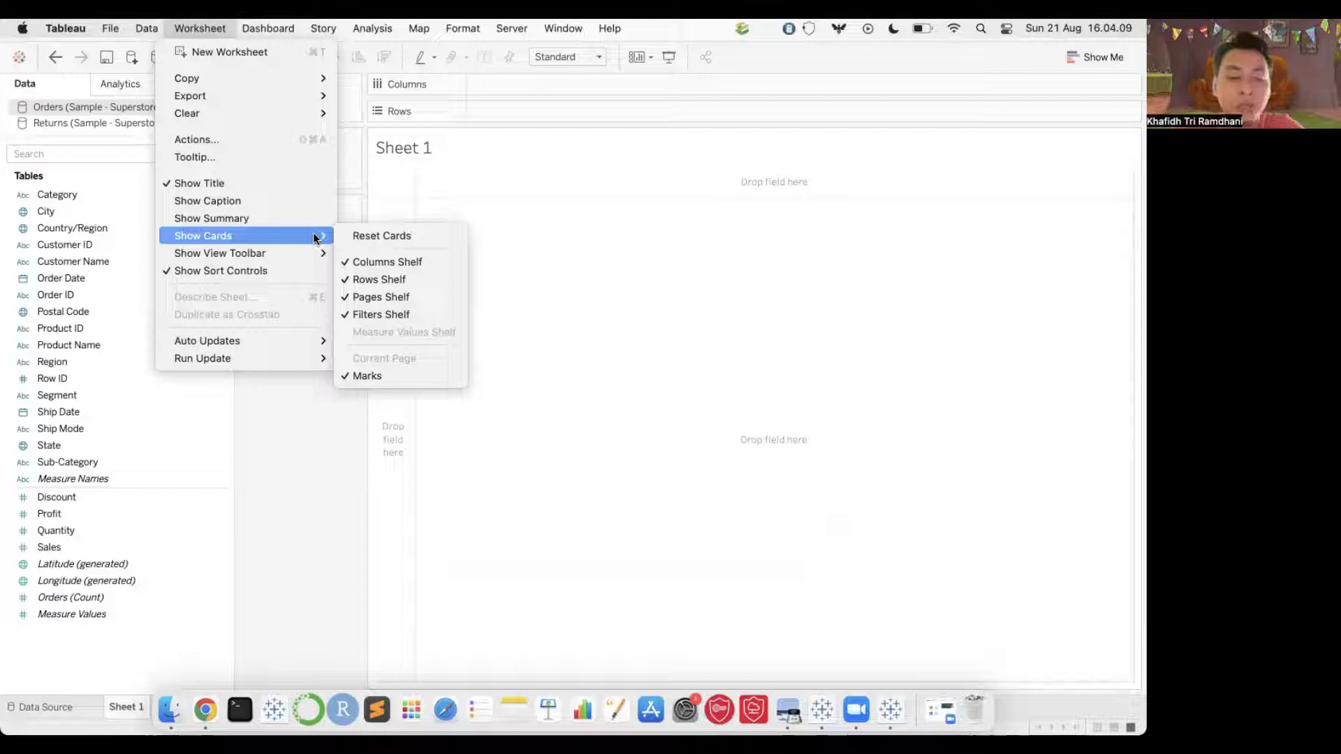
mouse_move(309, 254)
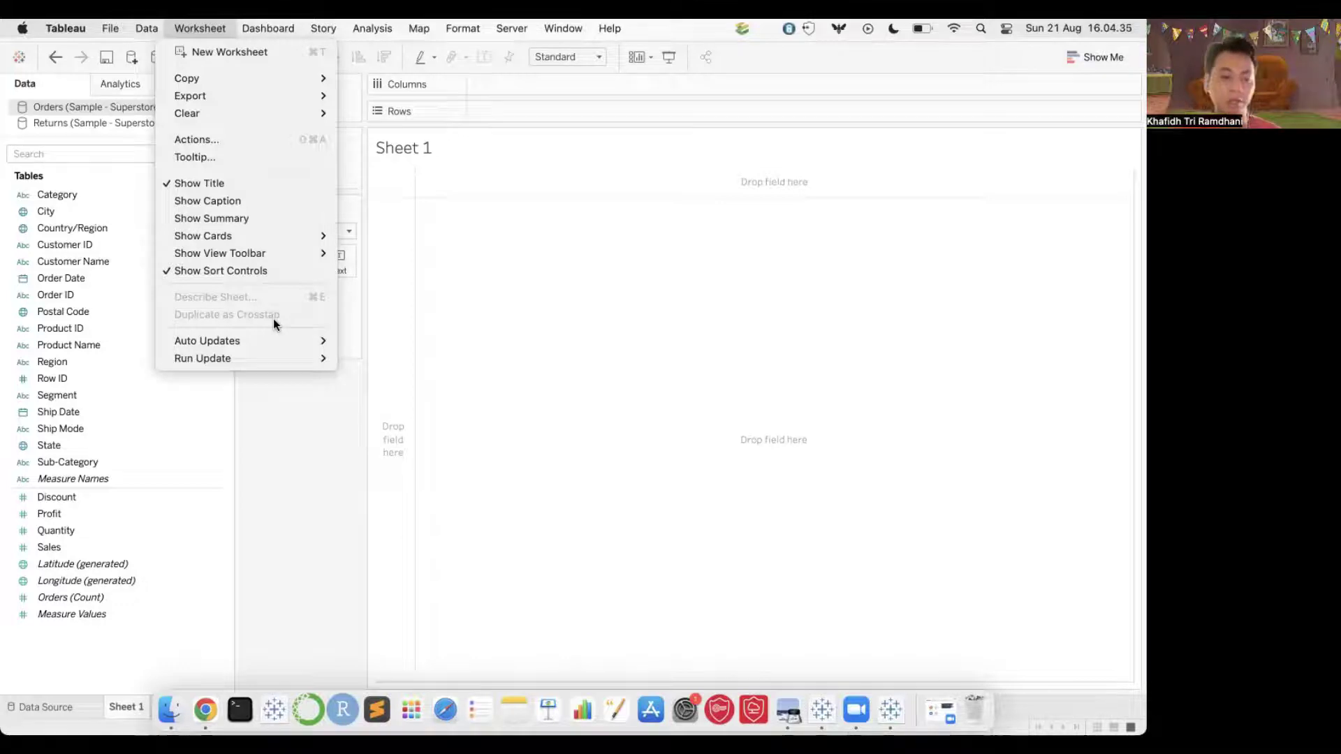
mouse_move(298, 339)
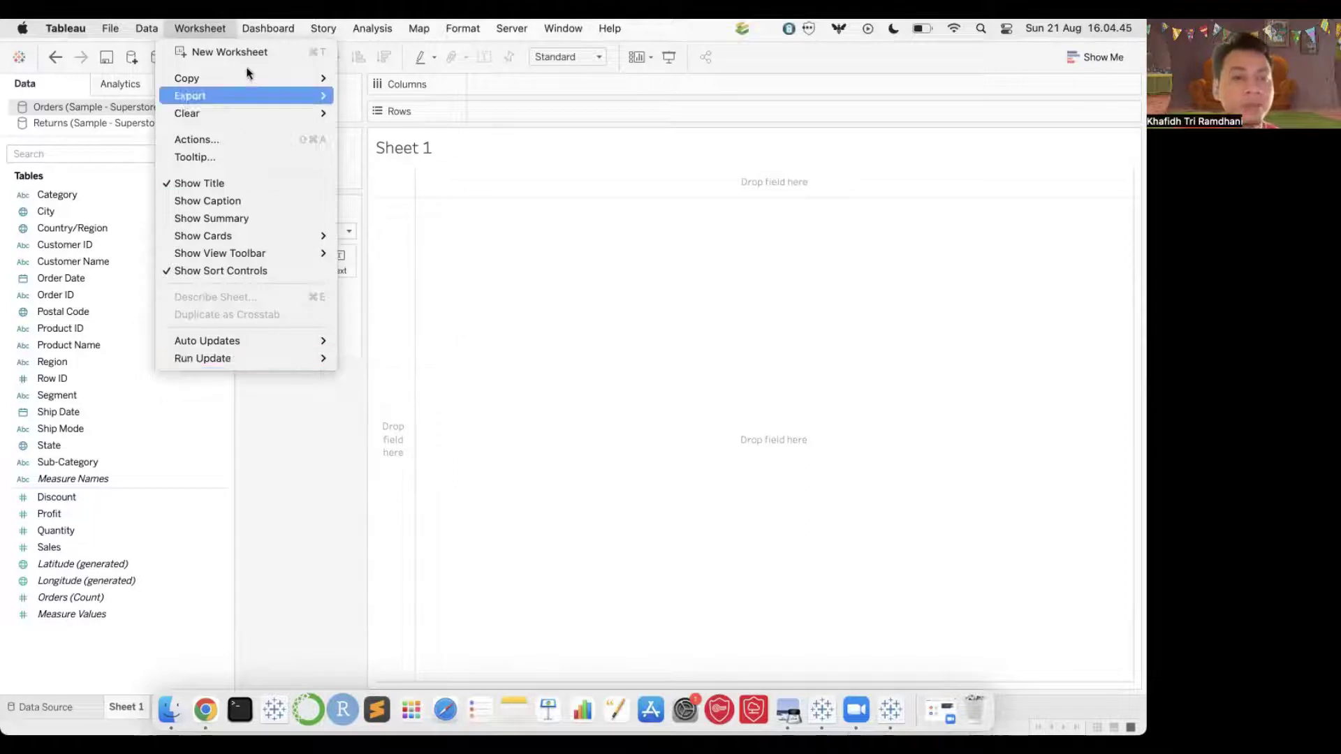
Switch the Book2 workbook window to full-screen view.
mouse_move(250, 29)
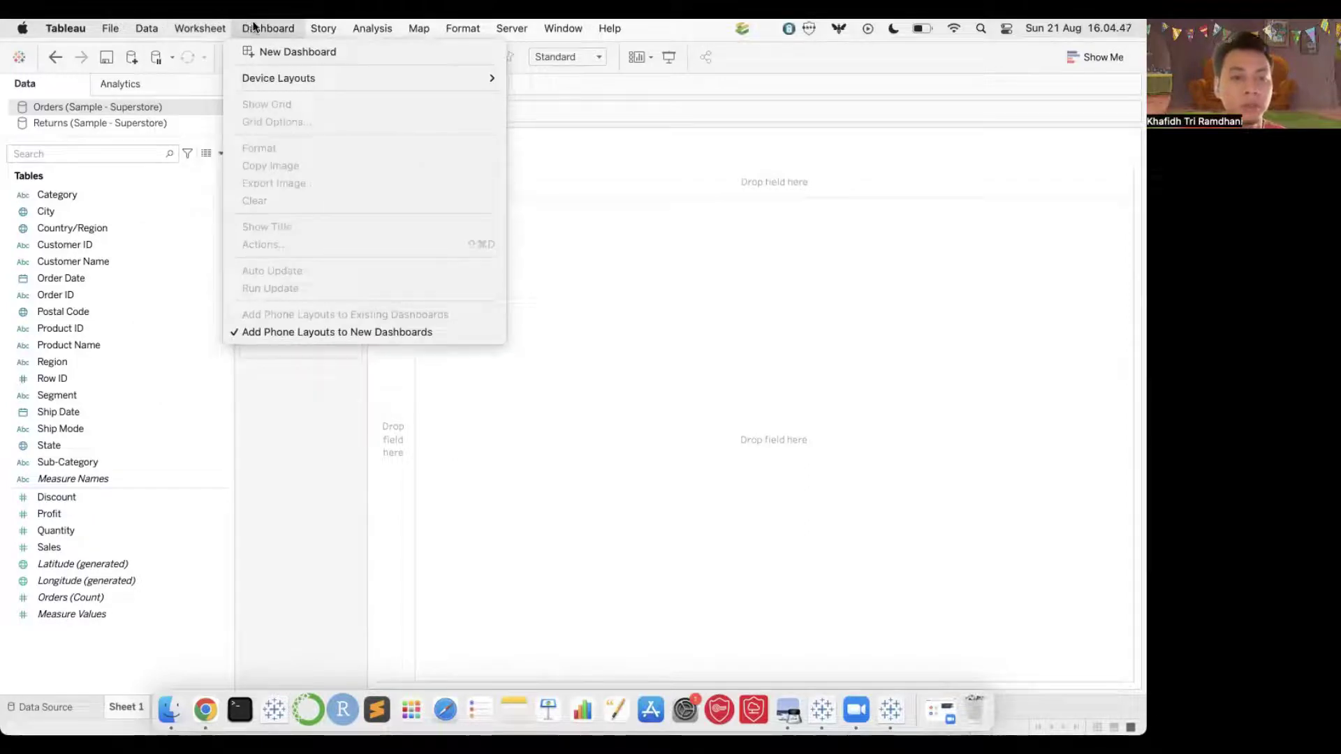
click(341, 502)
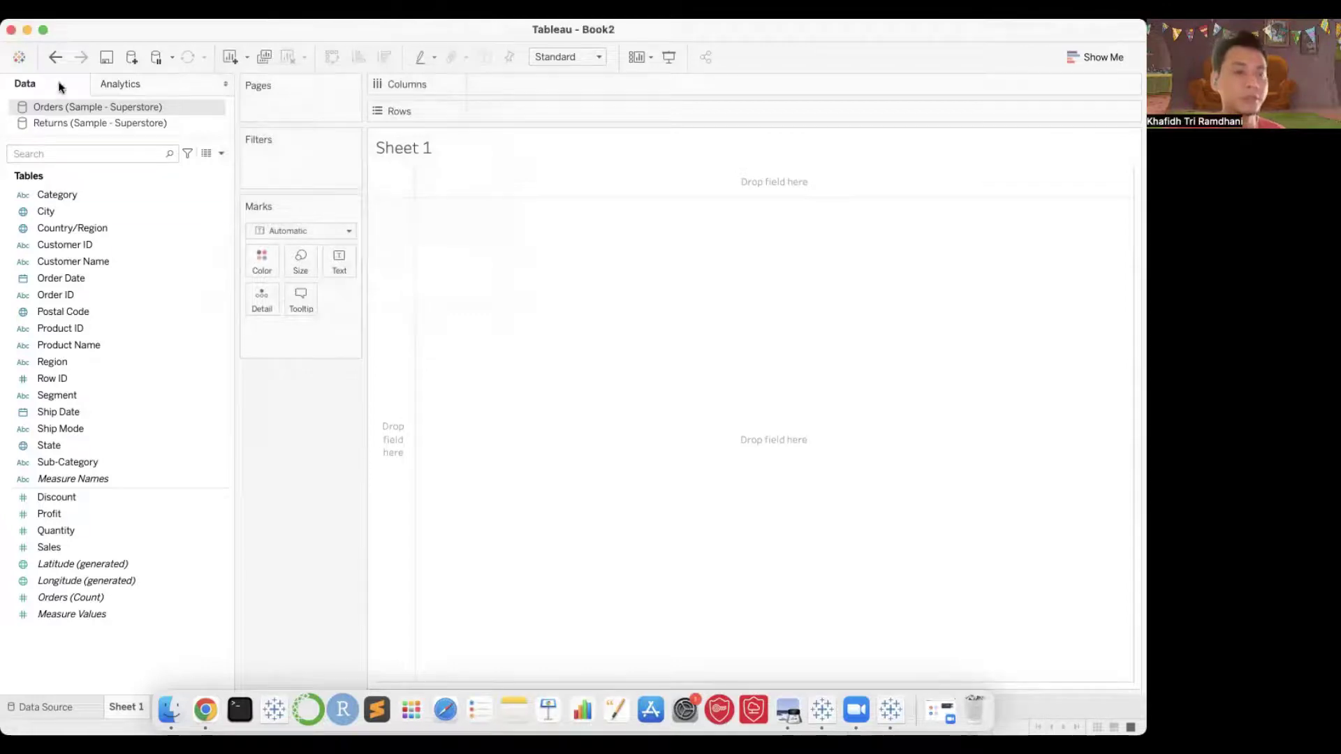
click(44, 31)
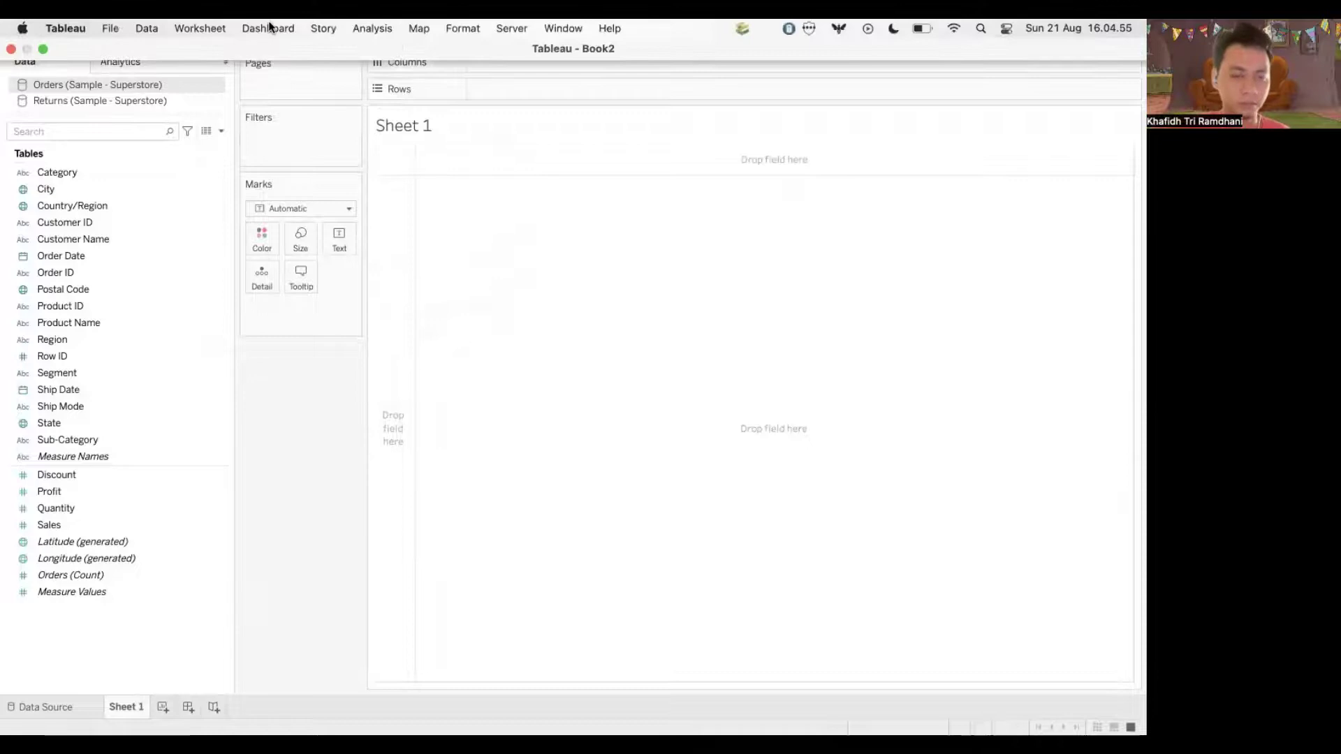
Examine the dashboard and story commands and the analysis options for percentages, totals and trend lines.
click(269, 28)
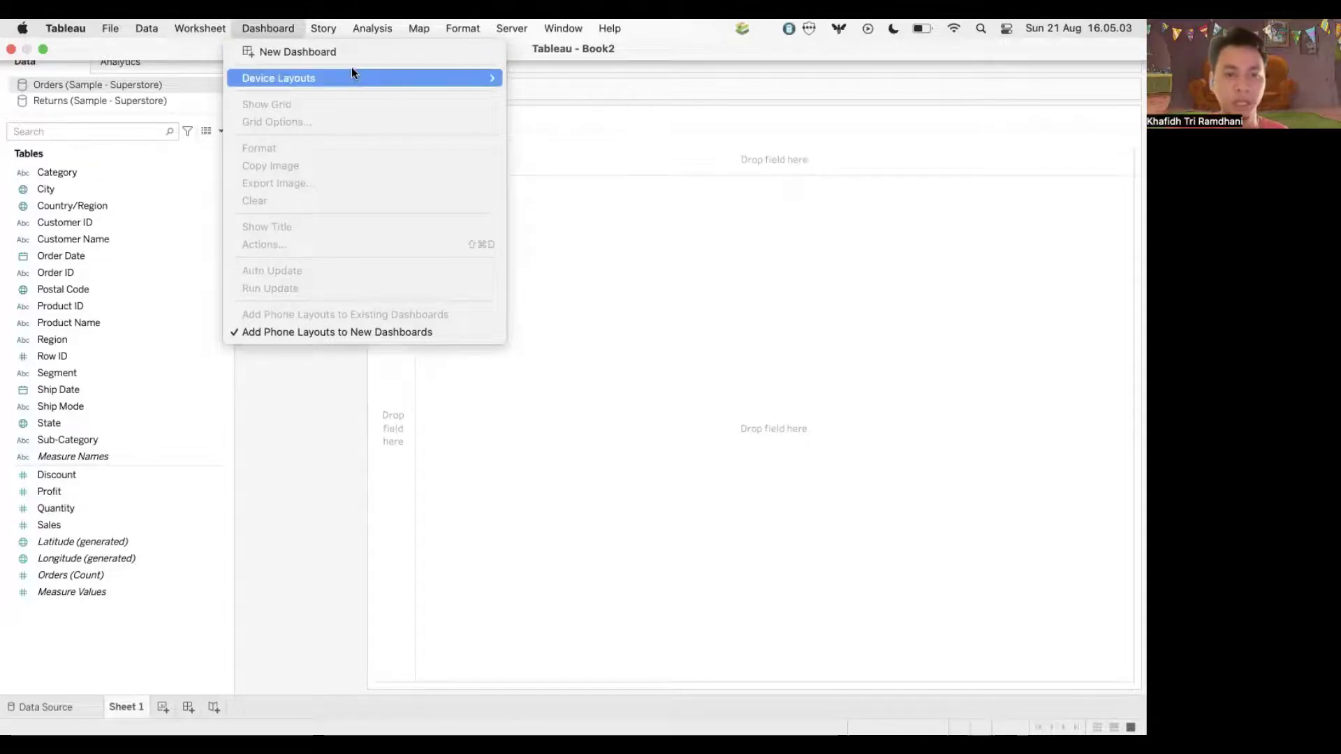
mouse_move(483, 77)
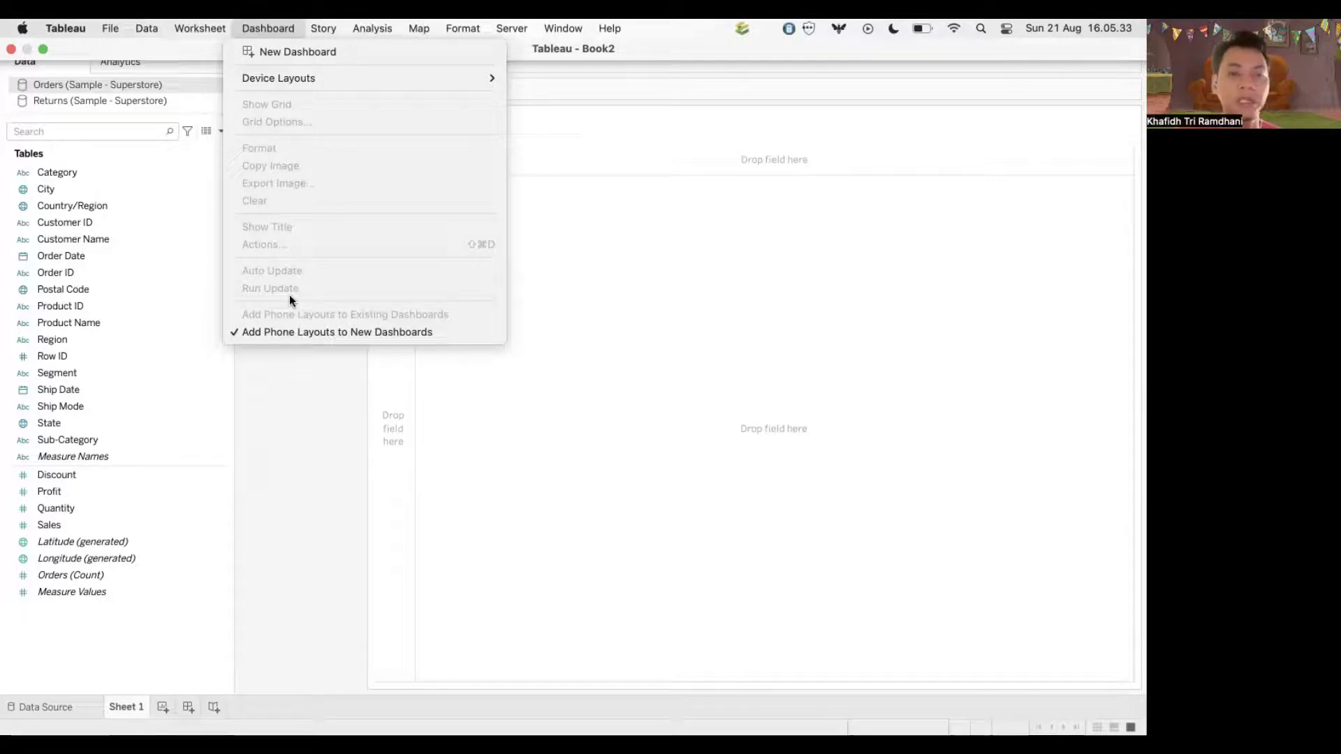
mouse_move(315, 27)
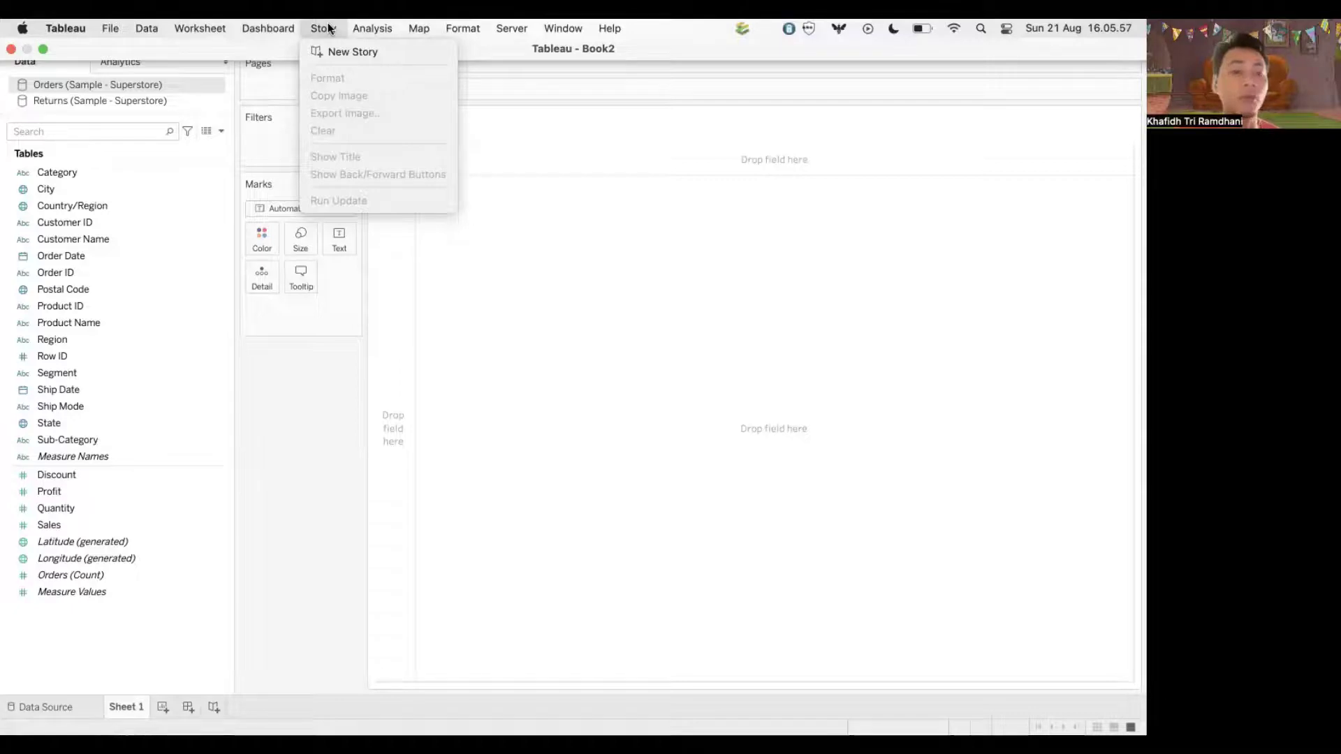
mouse_move(346, 29)
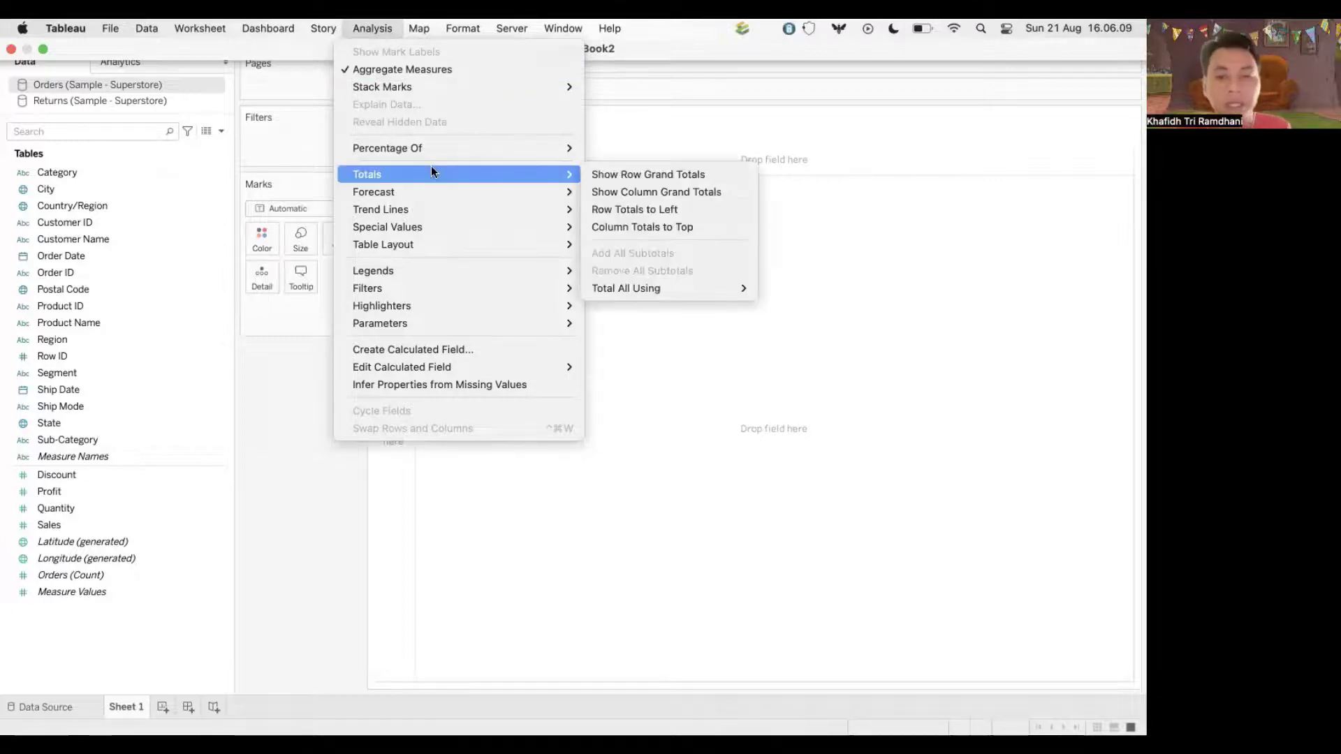
mouse_move(424, 152)
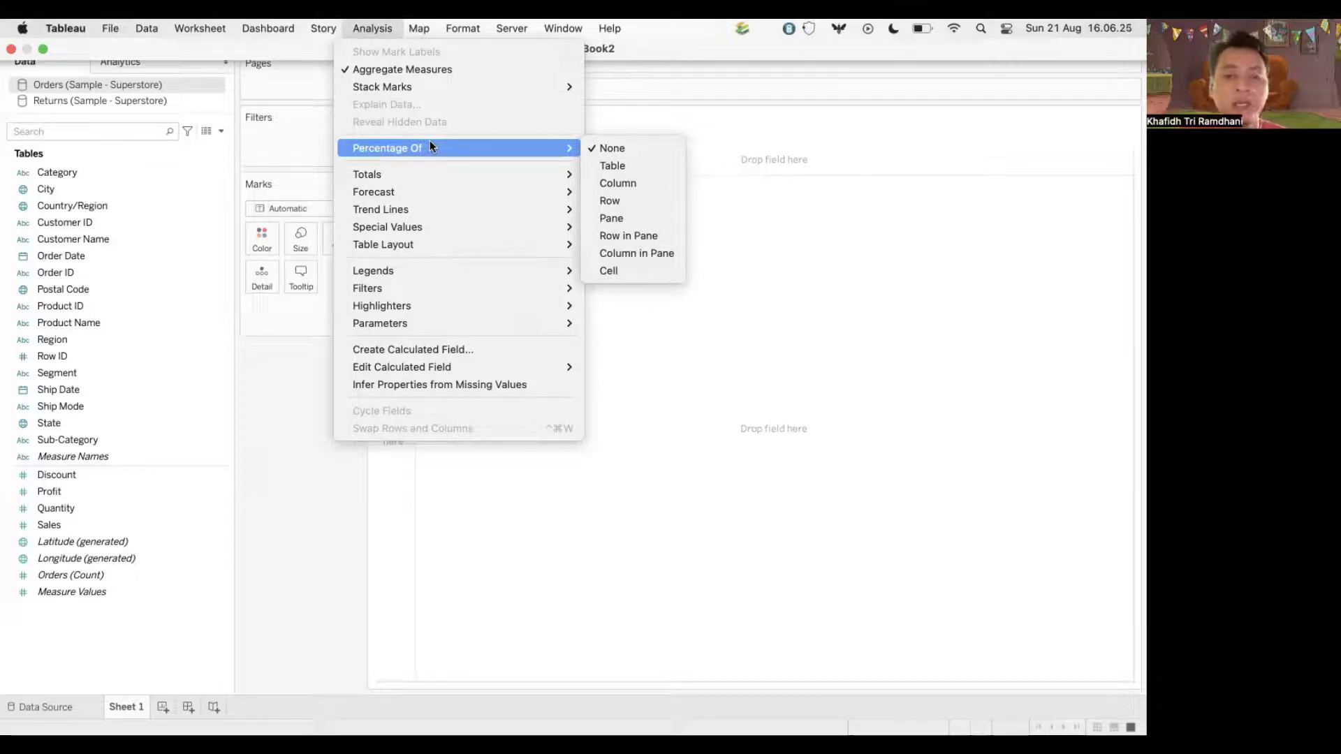
mouse_move(463, 169)
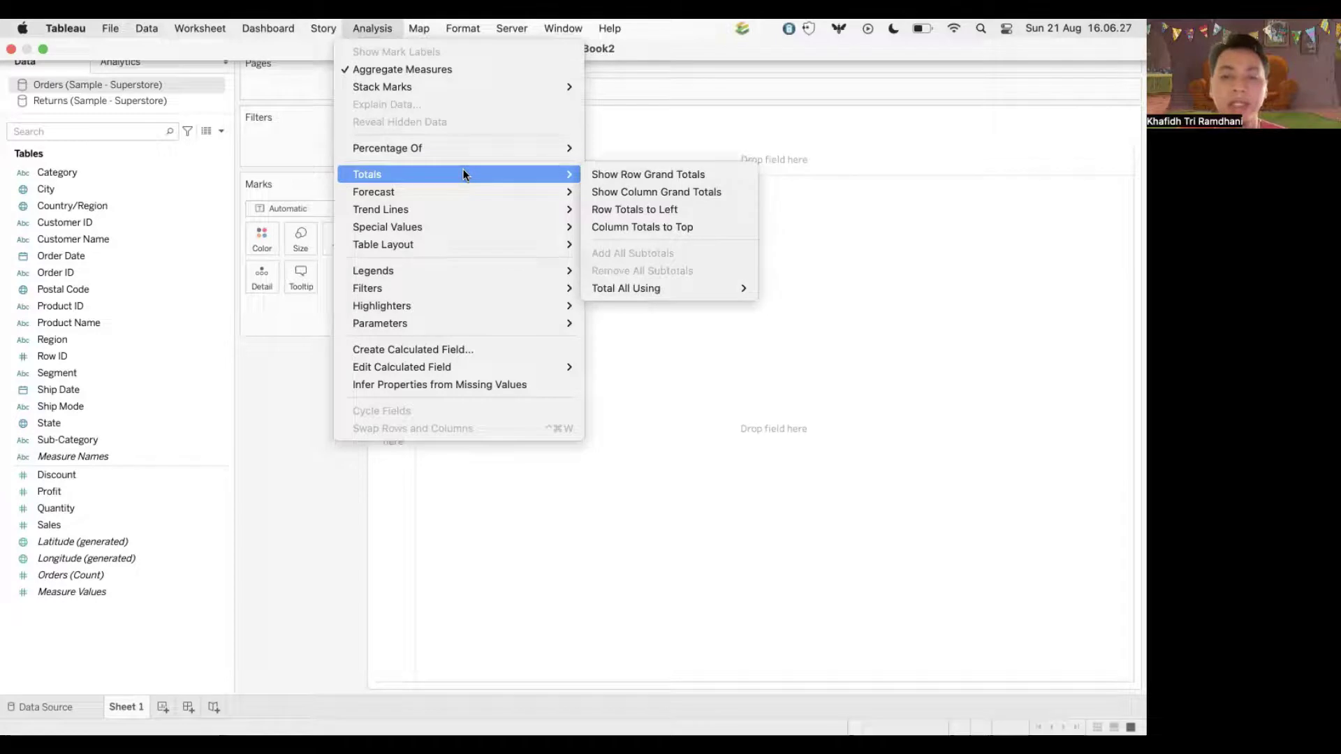
mouse_move(482, 209)
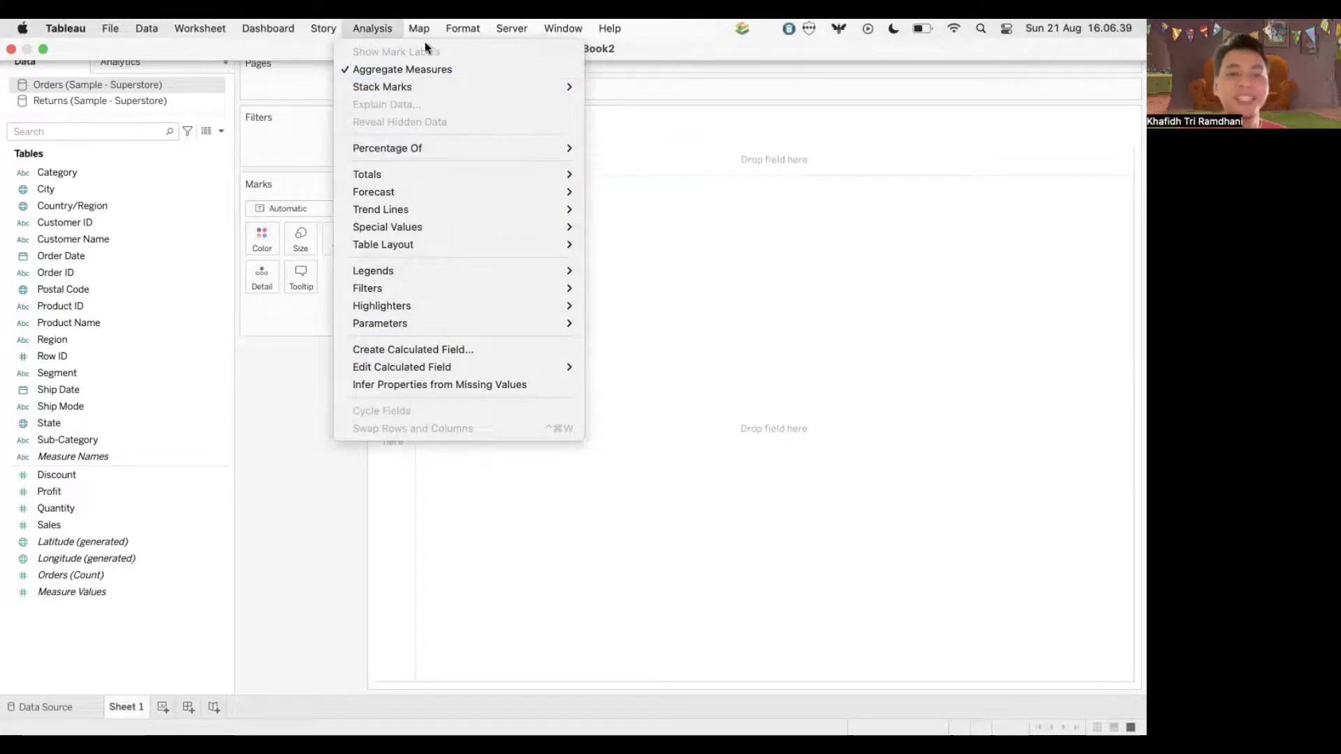
Examine the background map, background image and geocoding options, and bring up the list of formatting commands.
mouse_move(422, 30)
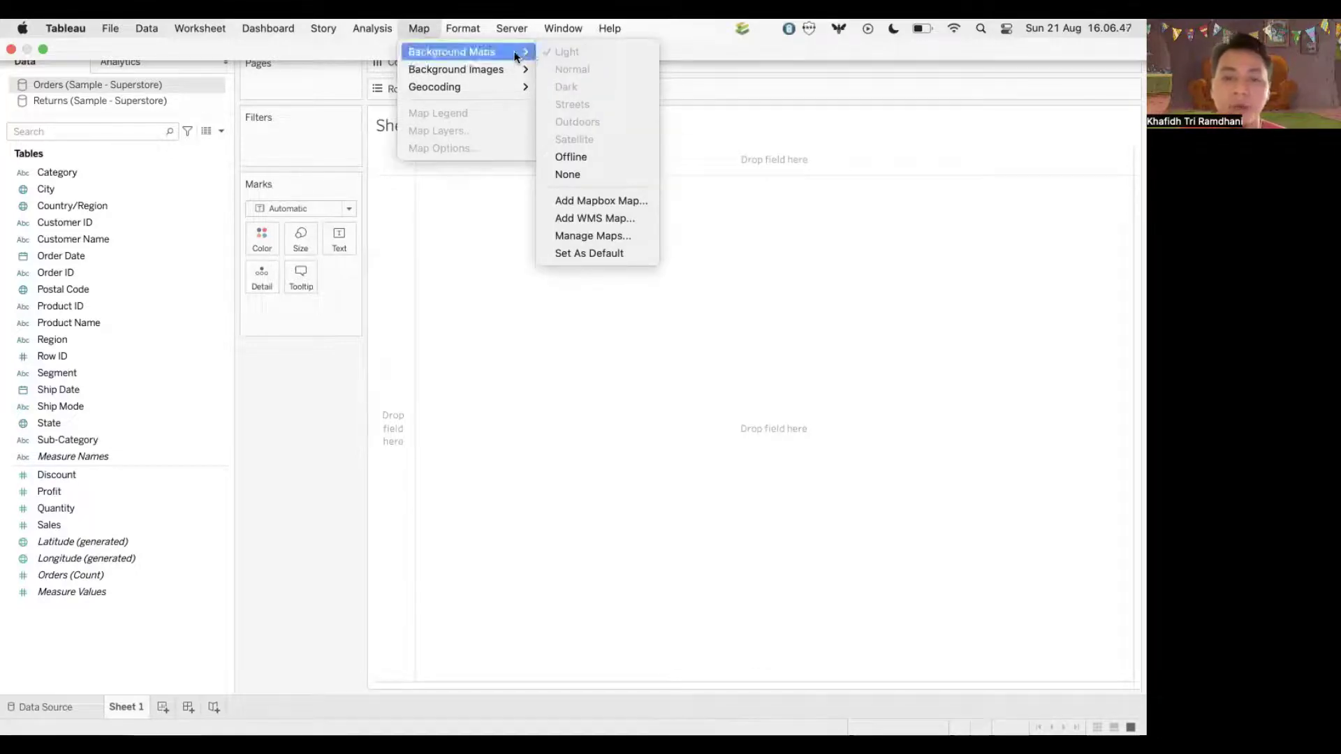
mouse_move(491, 90)
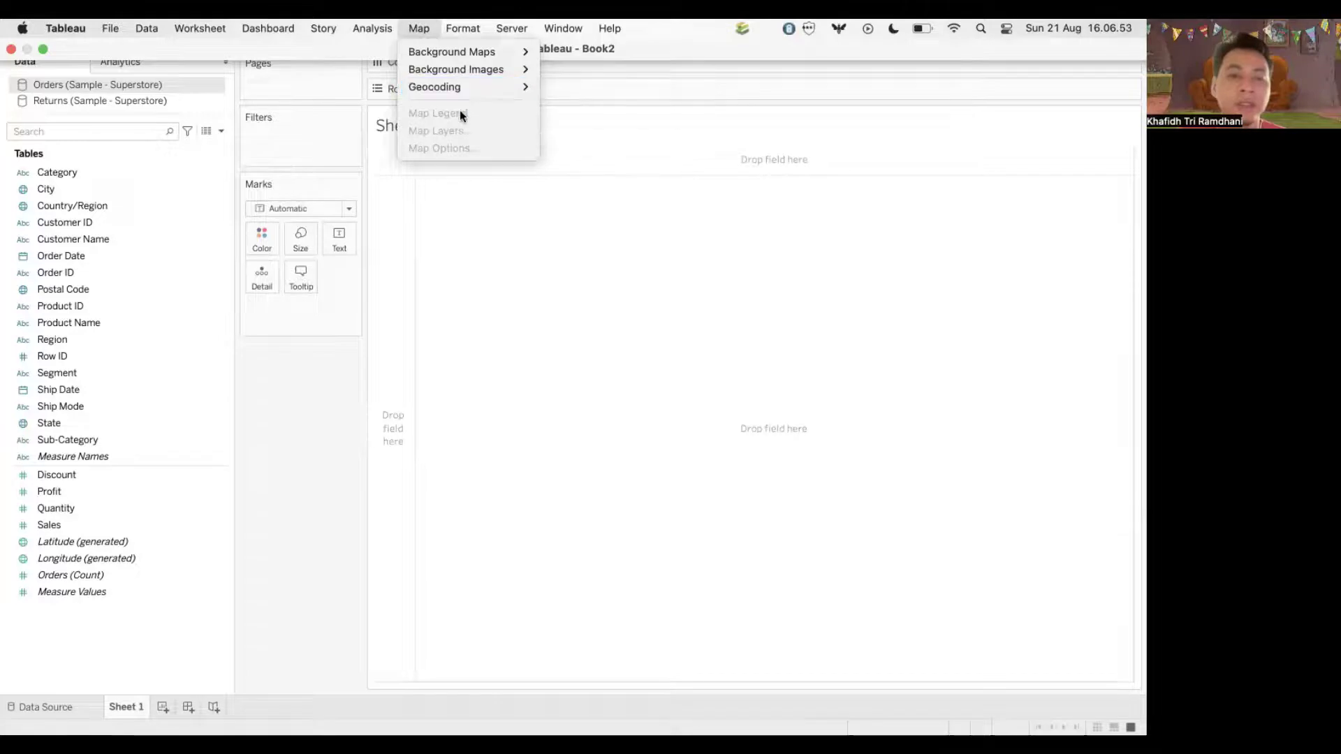
mouse_move(469, 66)
mouse_move(467, 34)
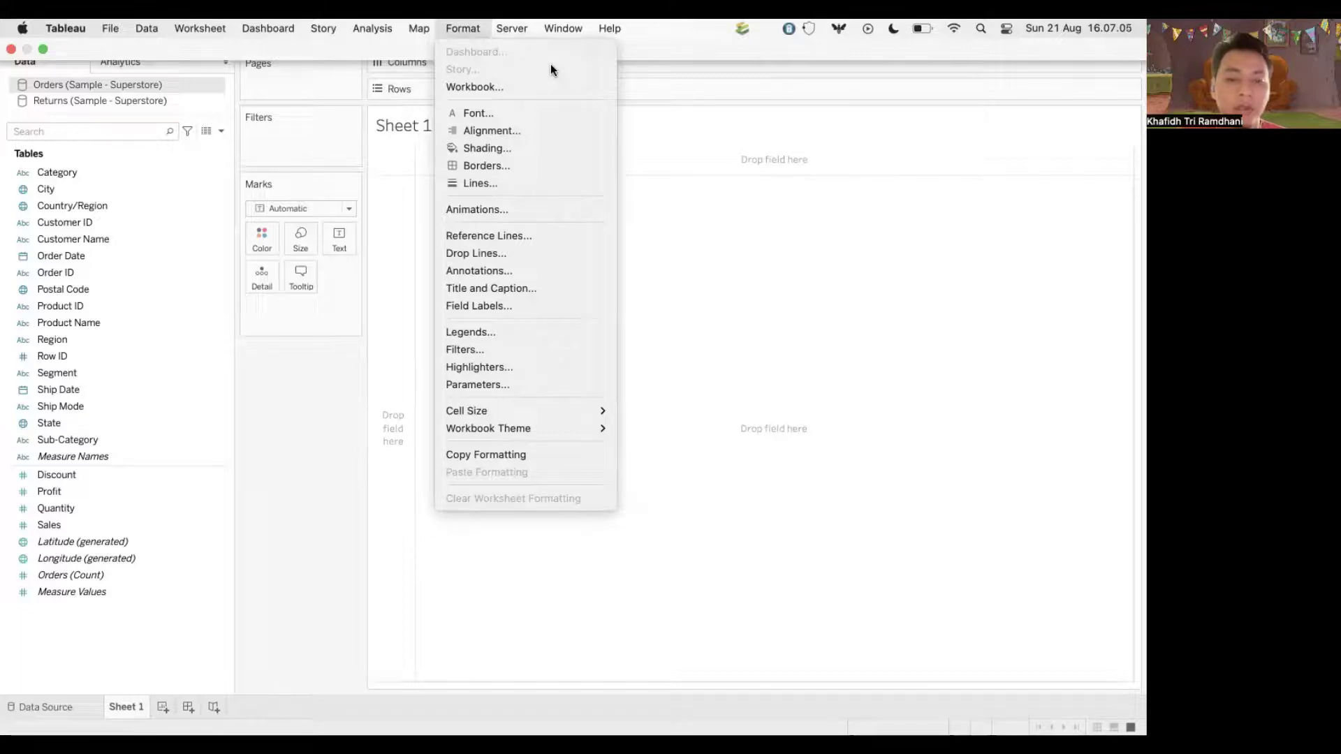
Examine the server commands for publishing data sources and creating user filters, and the window display options.
mouse_move(521, 27)
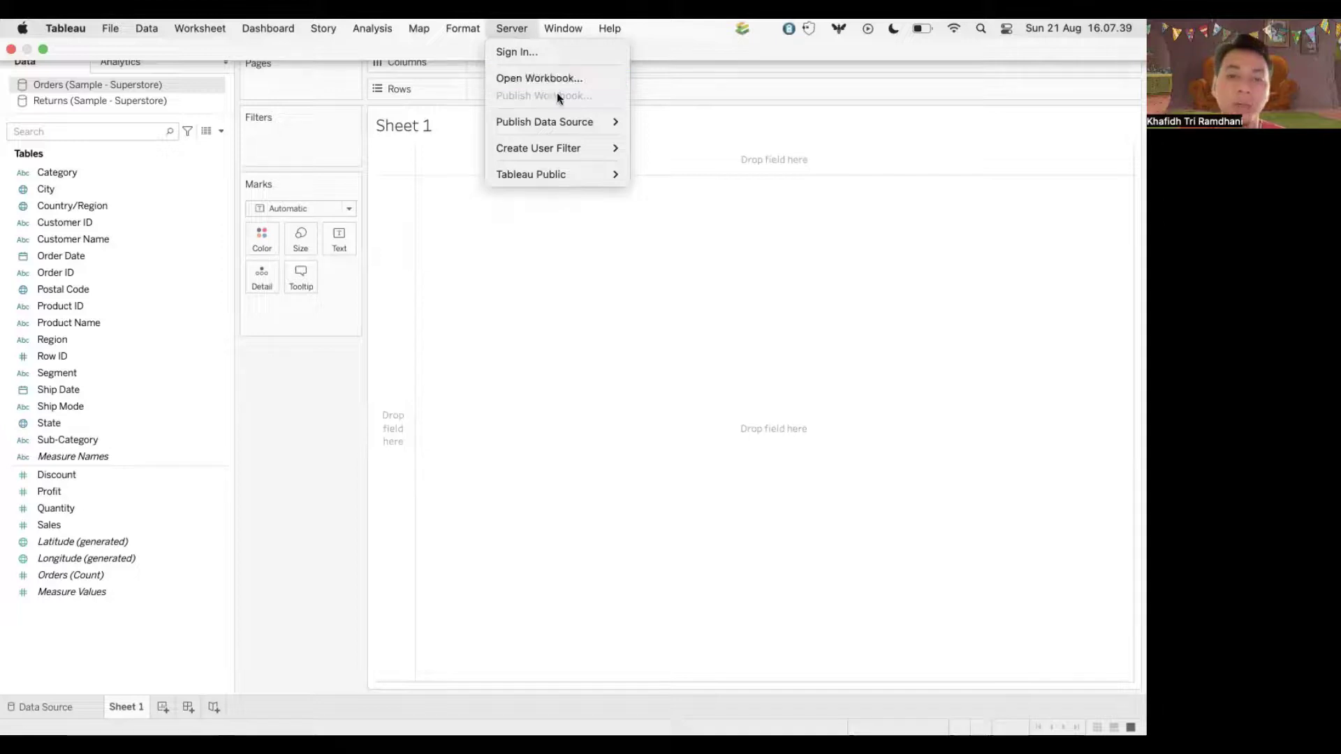
mouse_move(576, 118)
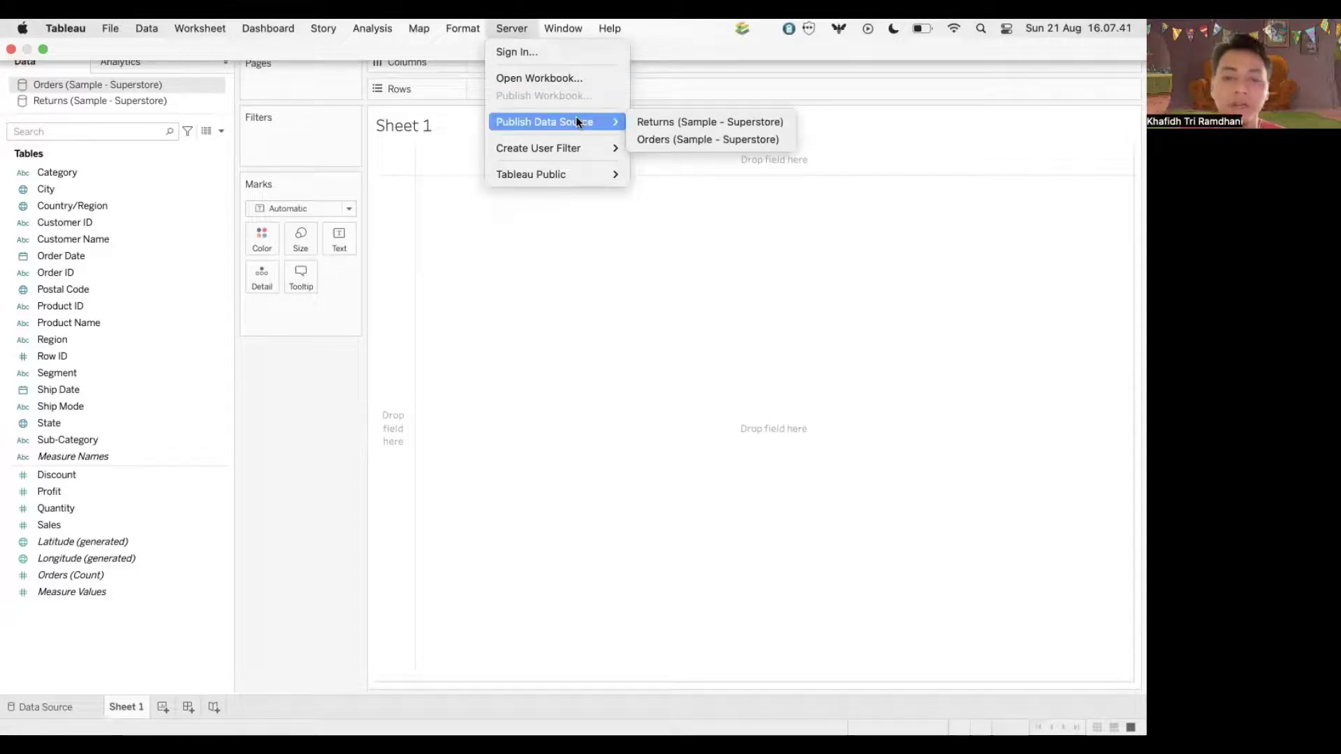
mouse_move(566, 150)
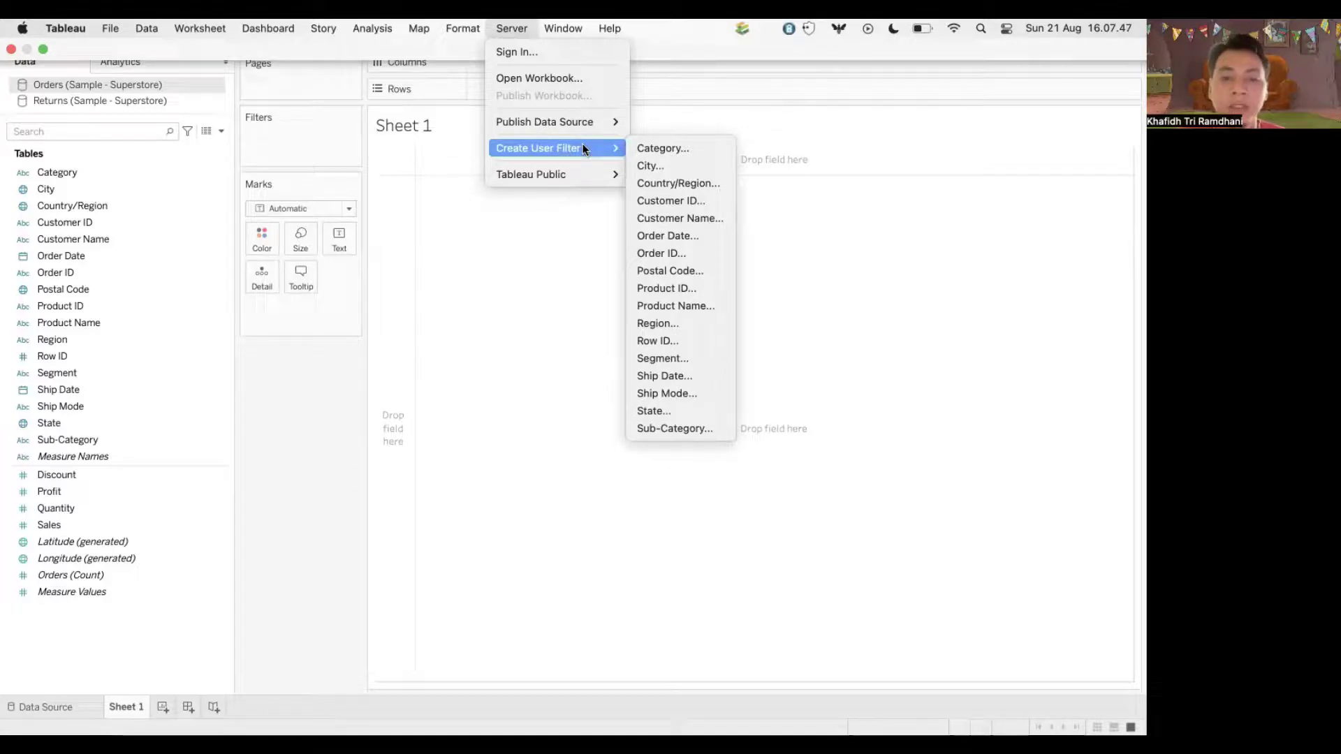
mouse_move(574, 174)
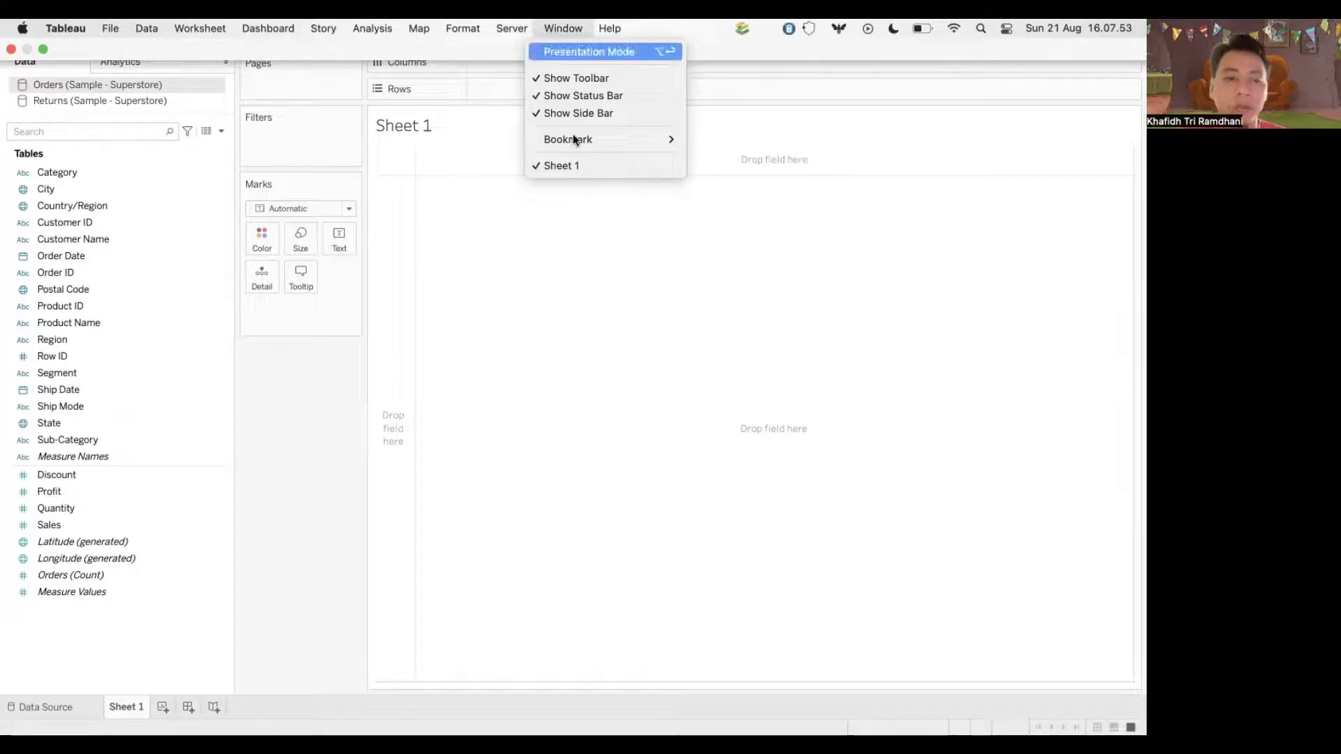
Search the help for "filter" and examine where the matching commands are located.
click(613, 29)
click(613, 28)
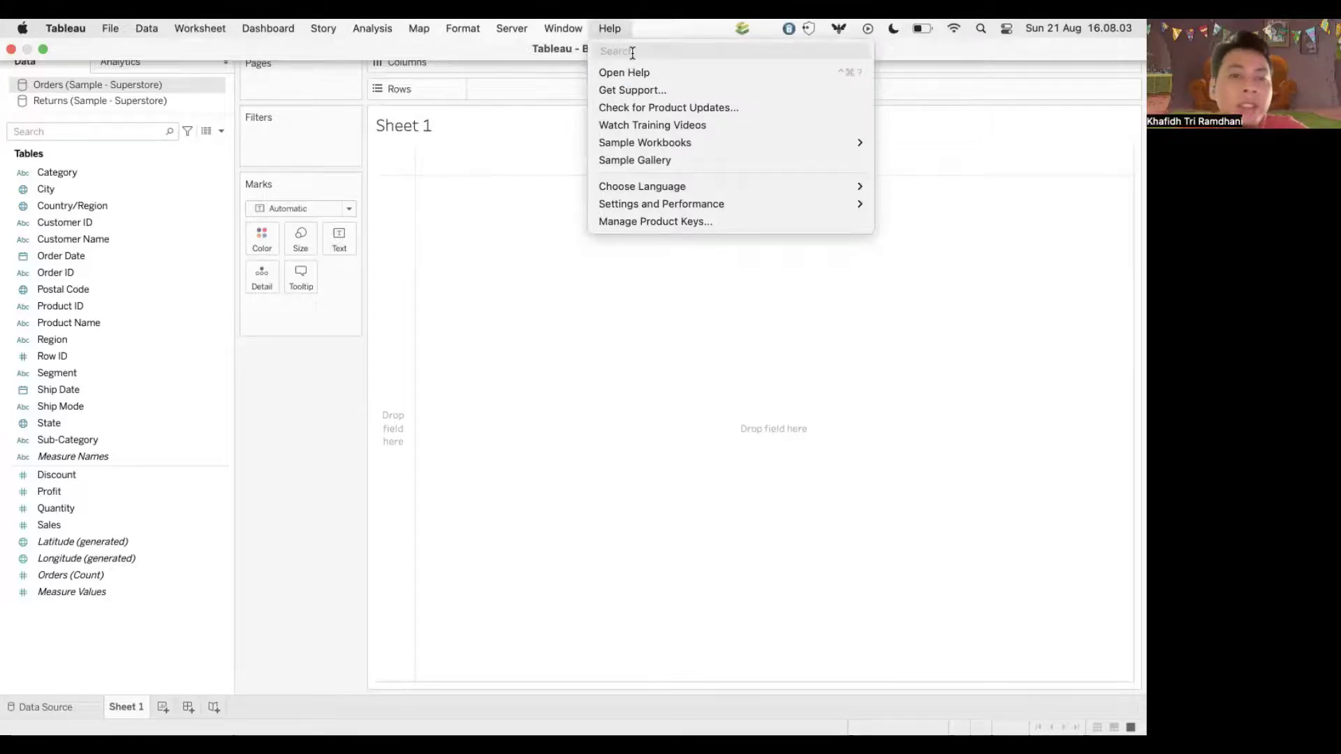
mouse_move(361, 28)
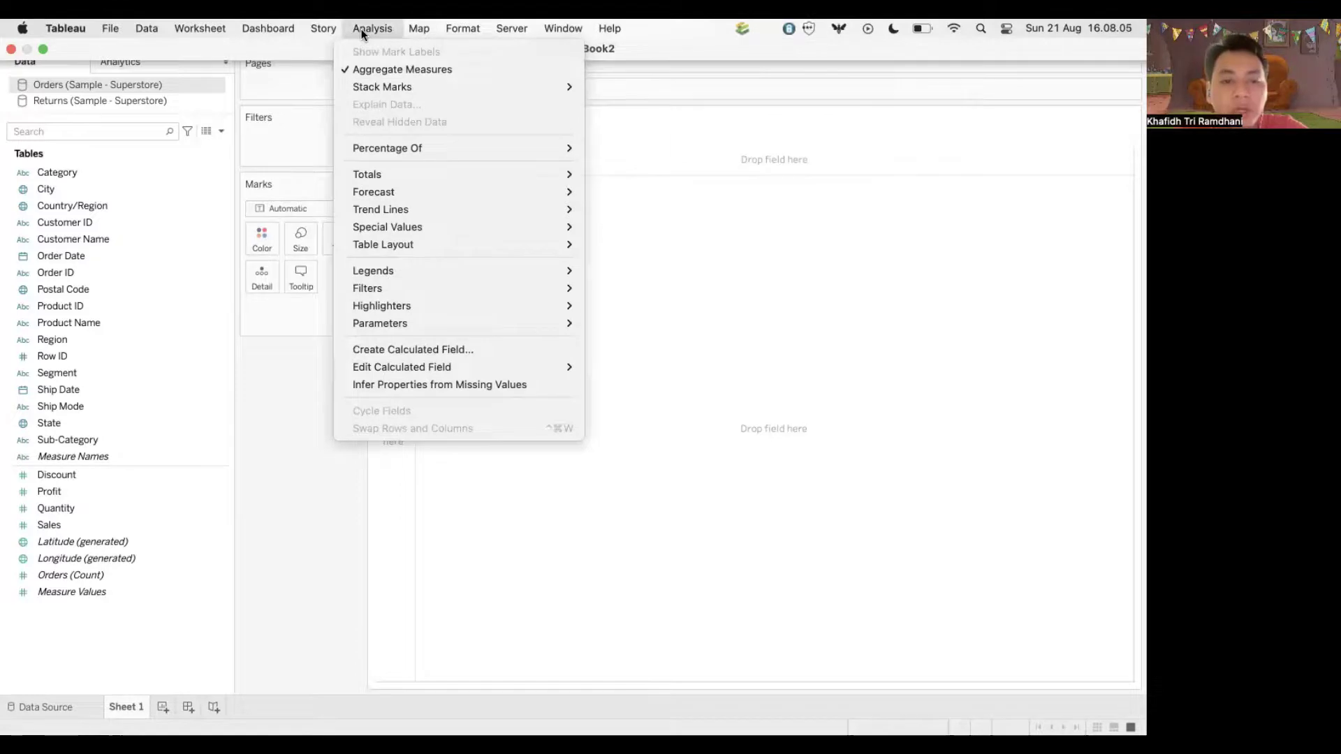
mouse_move(603, 27)
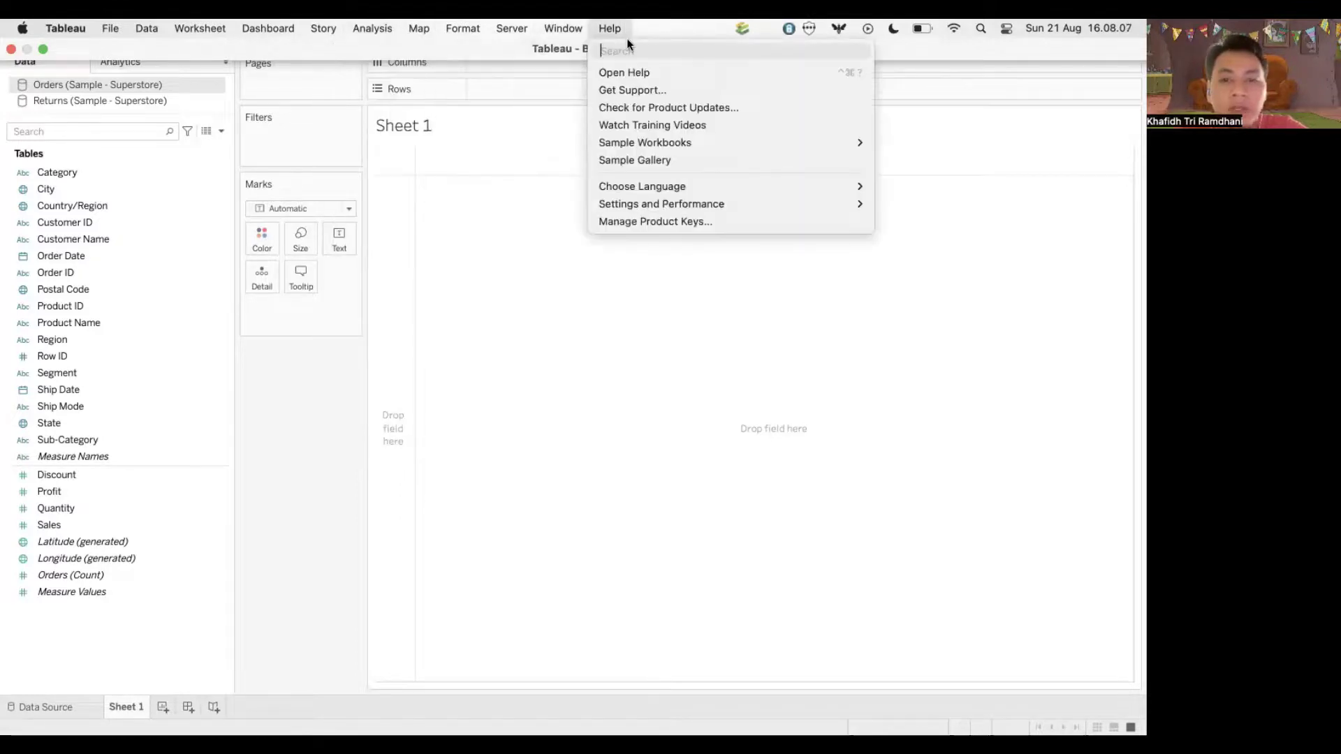
text(filter)
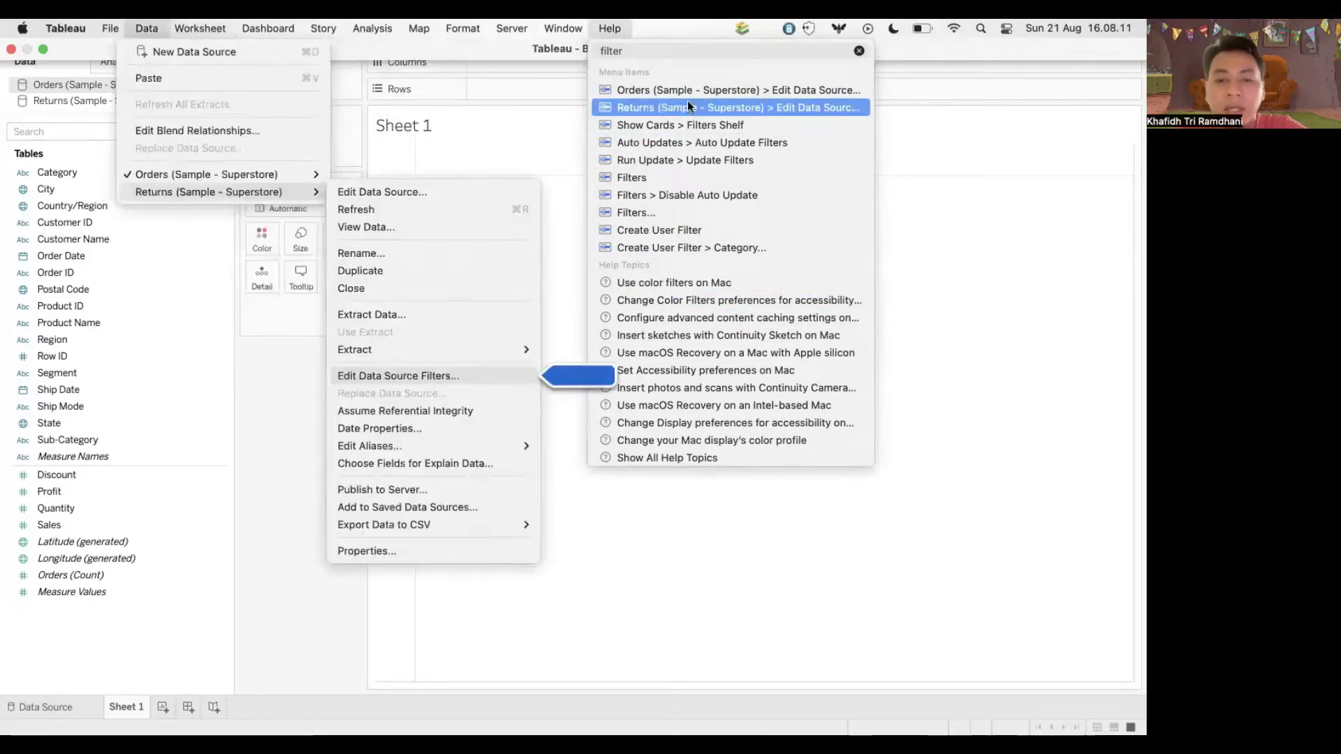
mouse_move(688, 127)
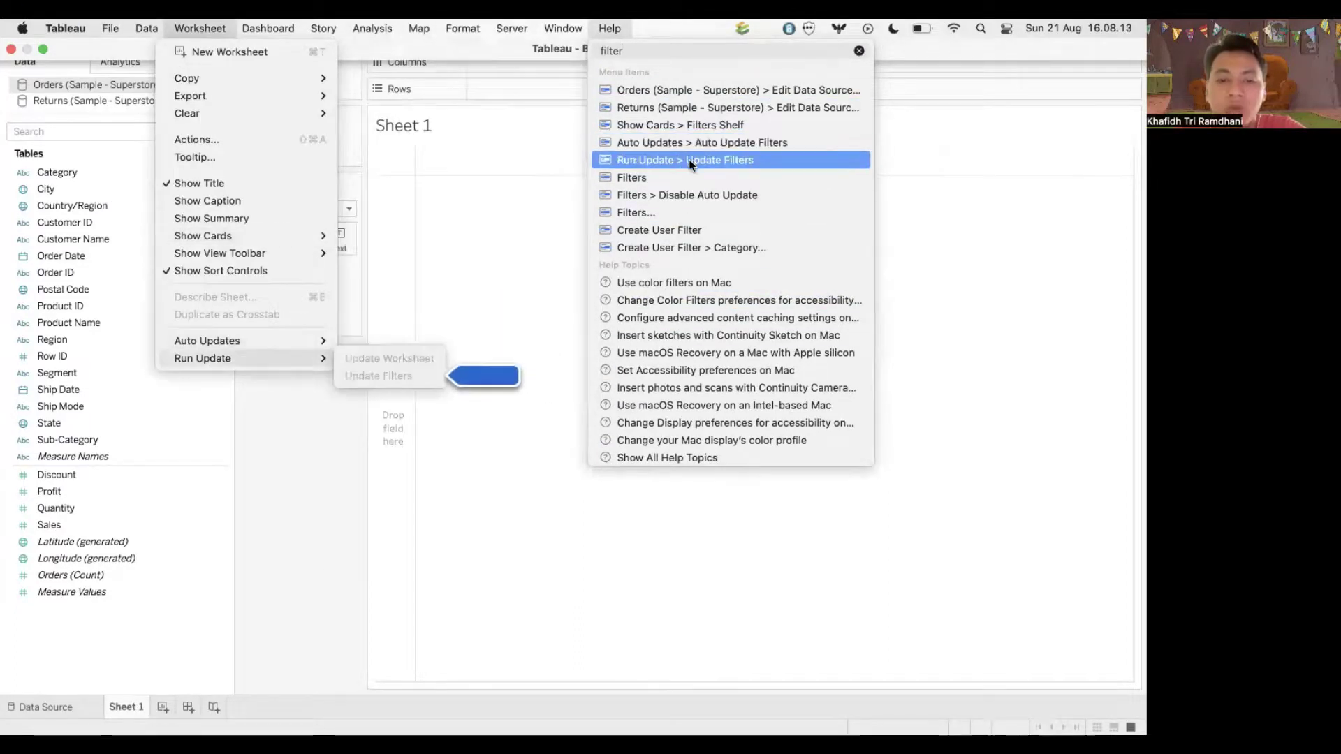
mouse_move(688, 230)
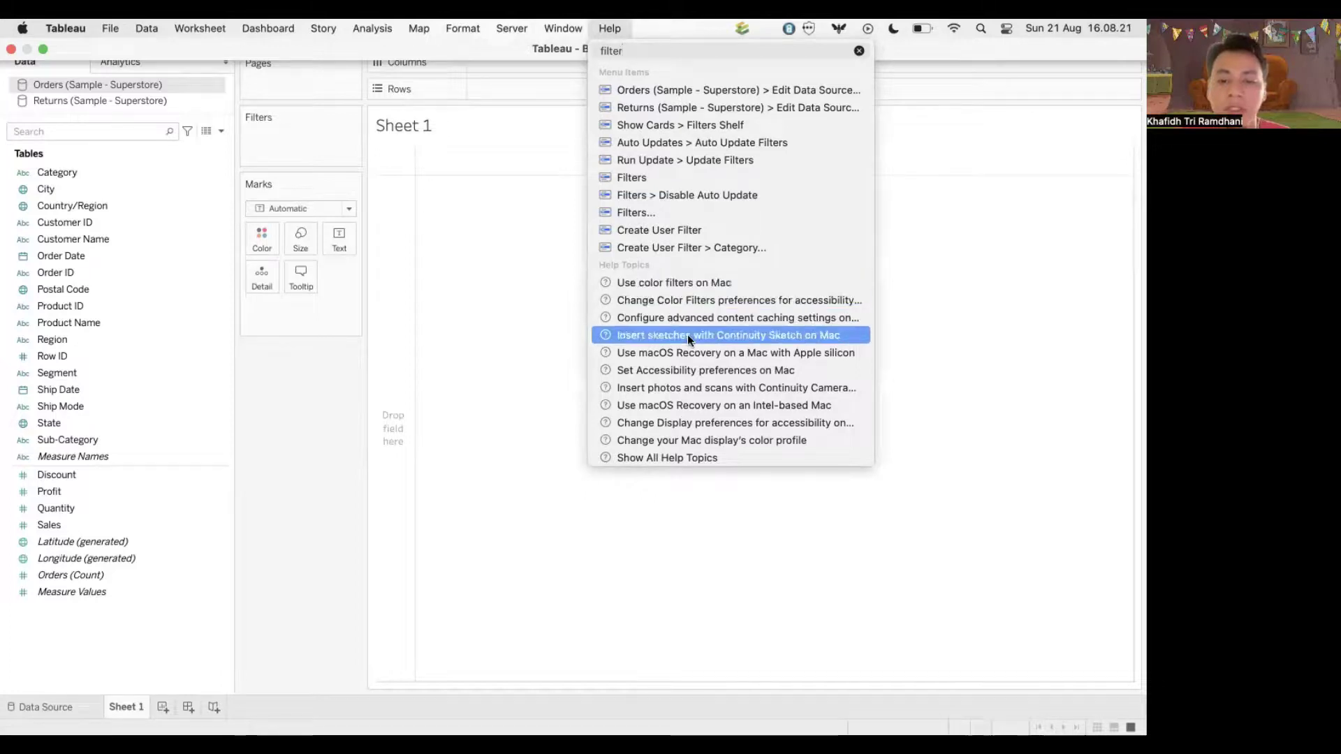
Bring the help search back up and clear the "filter" search term.
click(612, 28)
click(607, 31)
click(805, 29)
click(611, 30)
click(612, 30)
click(609, 30)
click(693, 44)
click(612, 28)
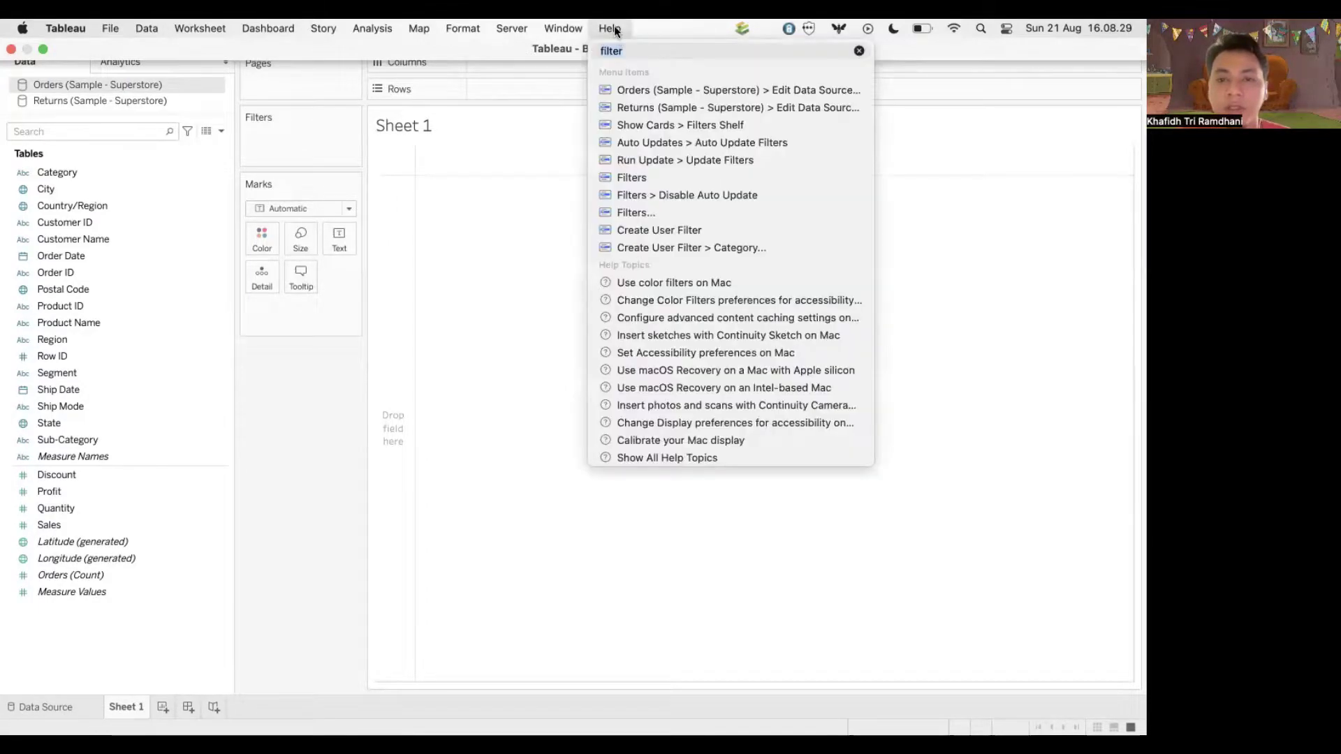
key(super+a)
key(BackSpace)
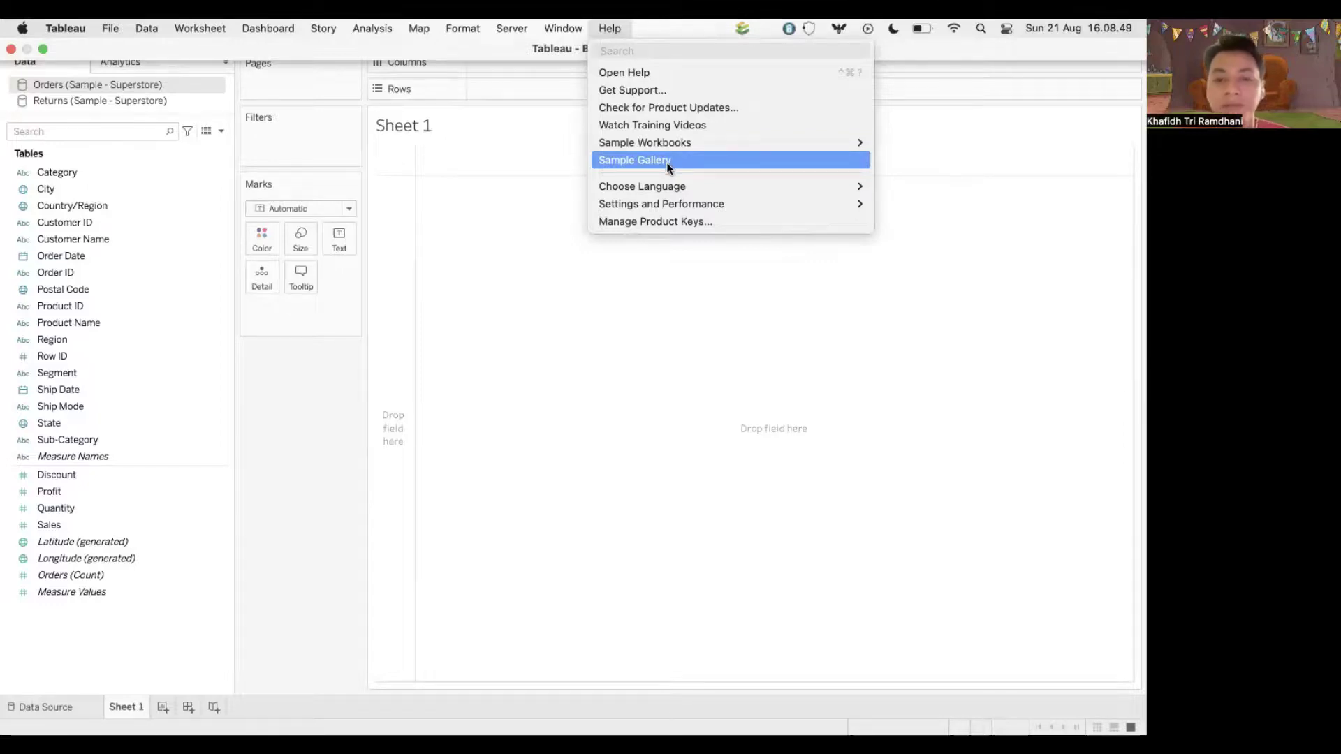
Examine the help commands for language choice, settings and performance, and product keys, and close the list.
mouse_move(681, 183)
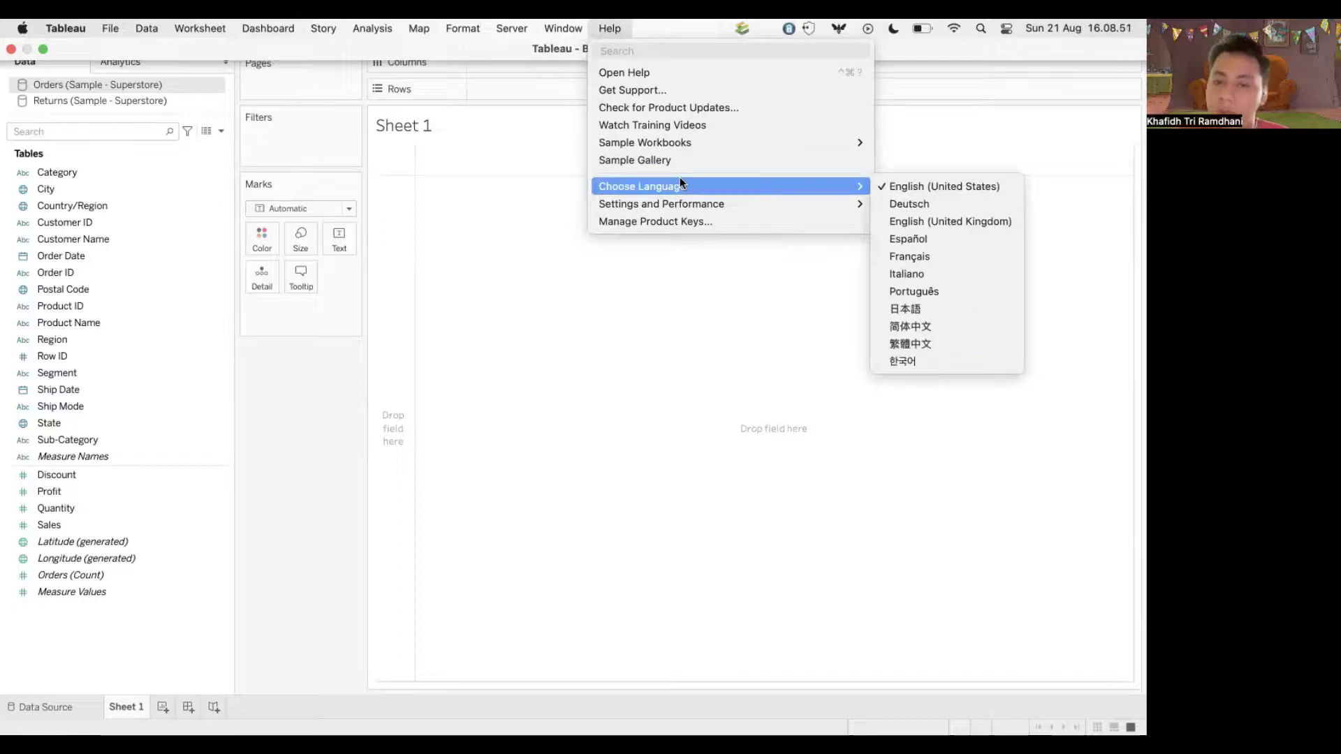
mouse_move(695, 206)
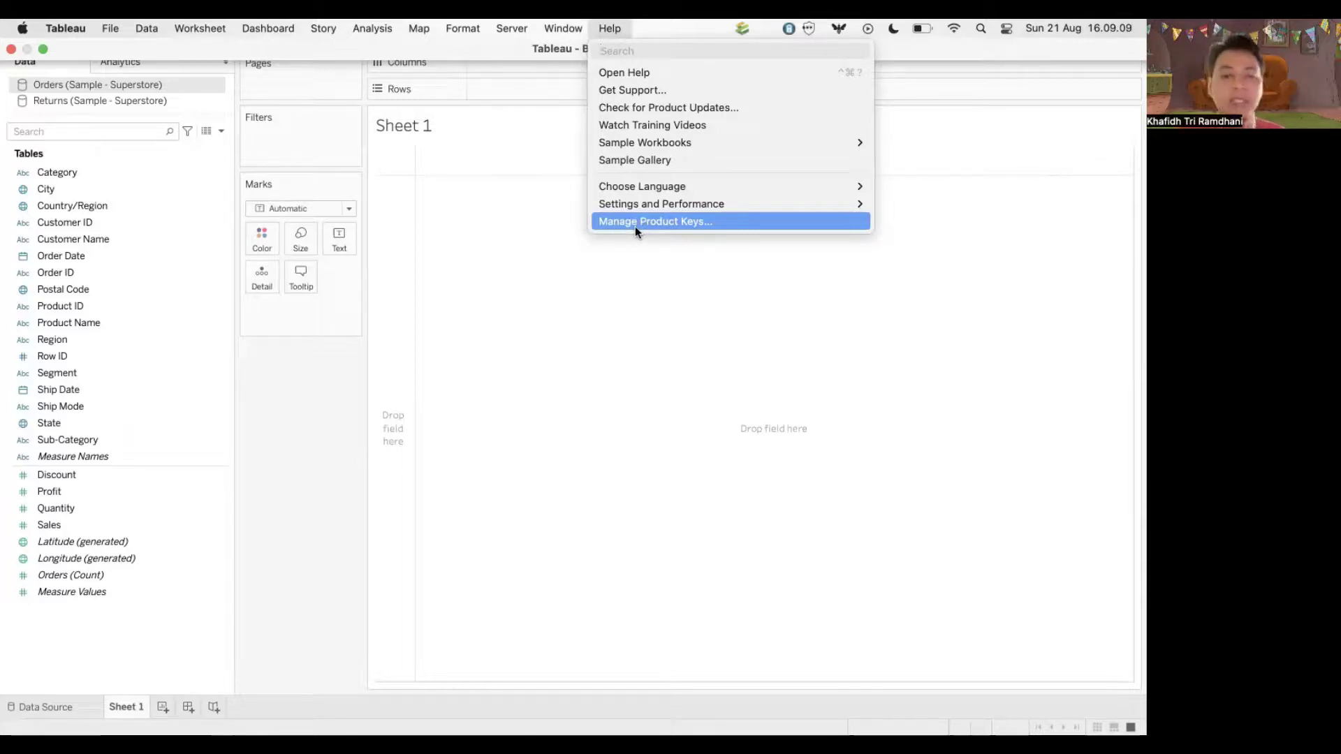
click(330, 424)
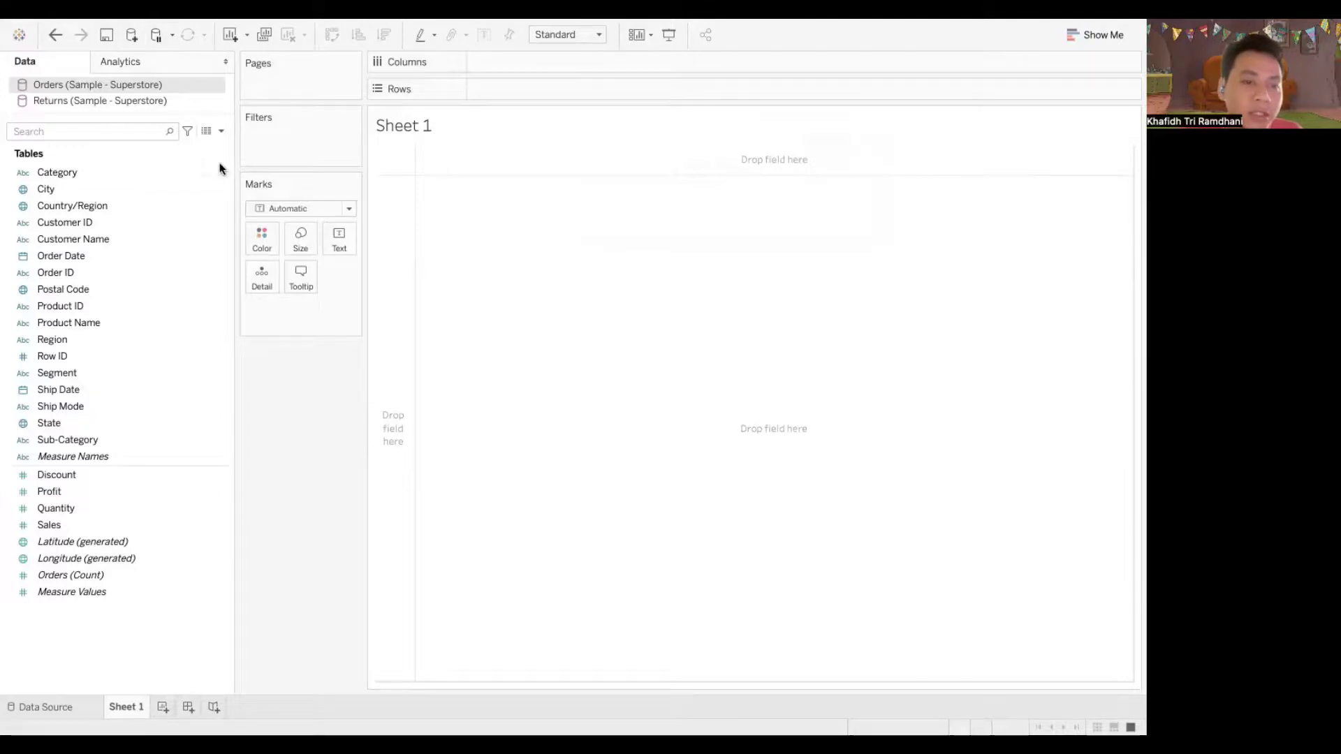
Examine the worksheet's auto update options, view fit choices and the list of cards that can be shown or hidden.
click(172, 36)
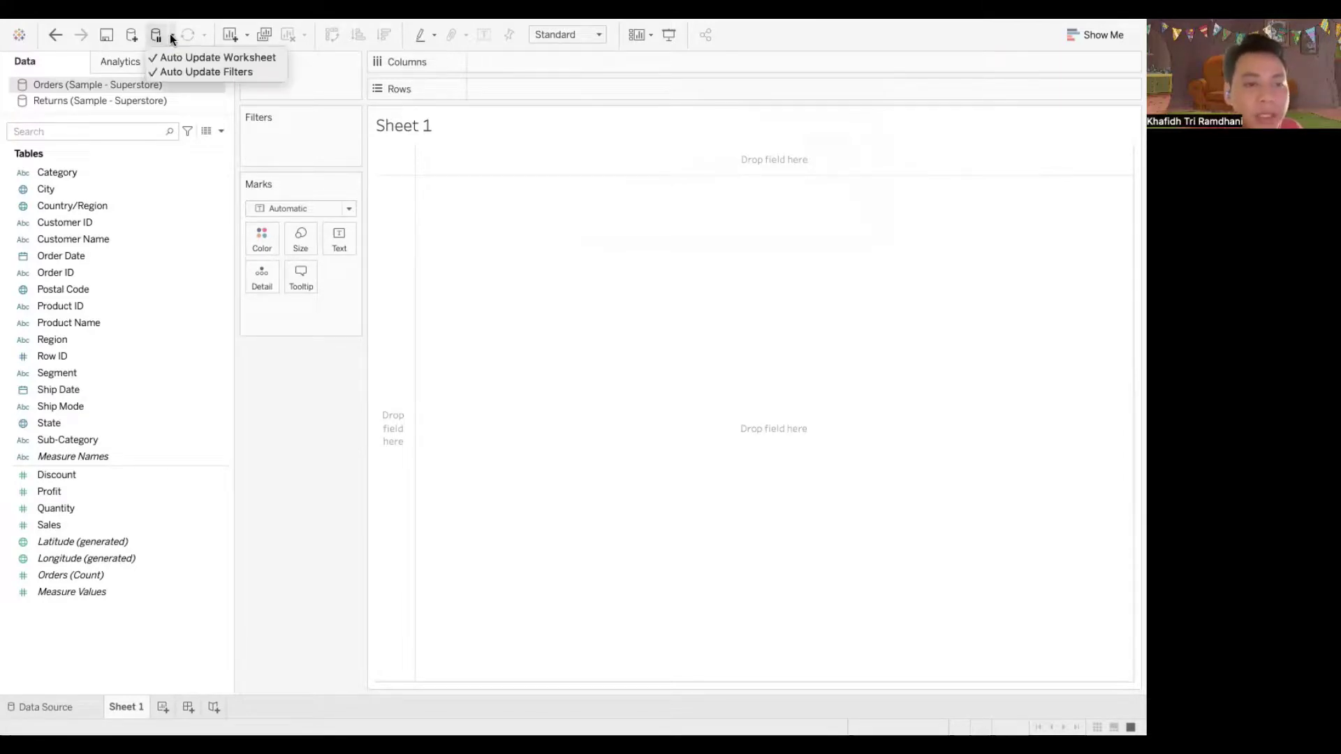
click(172, 37)
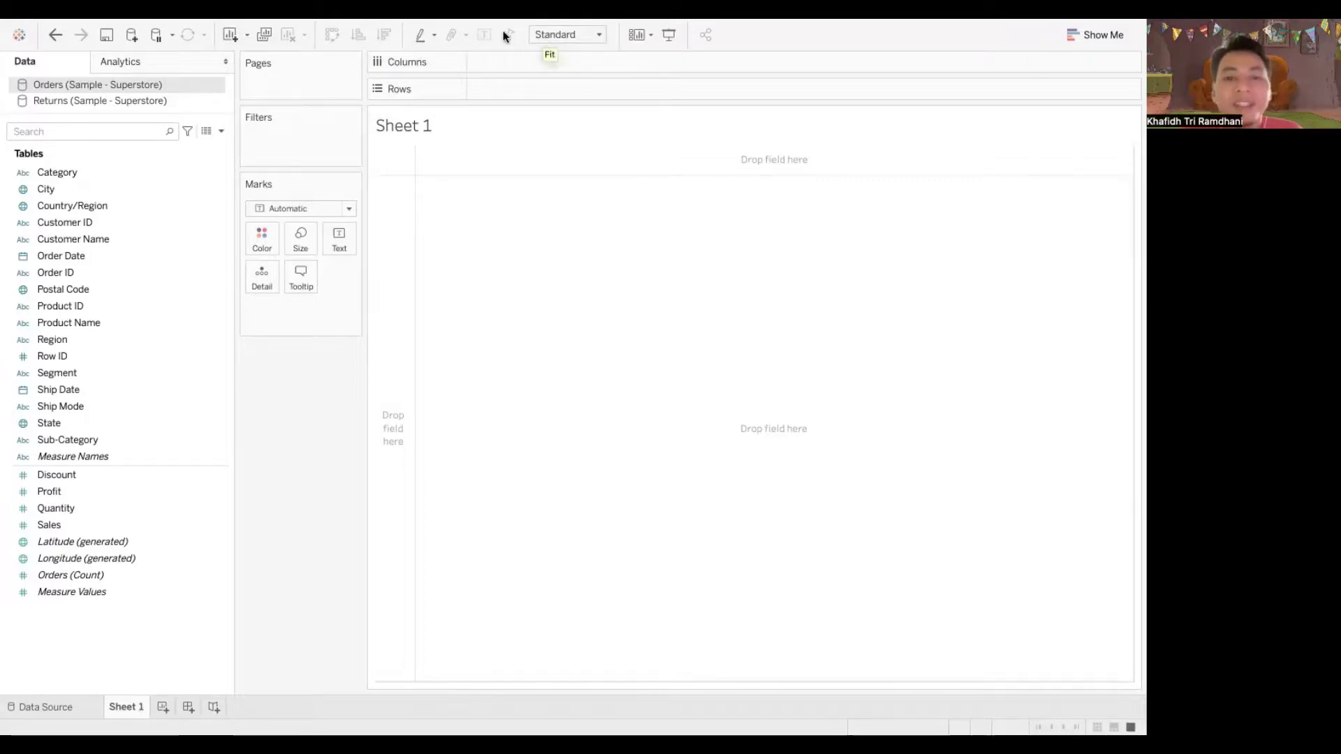
click(594, 34)
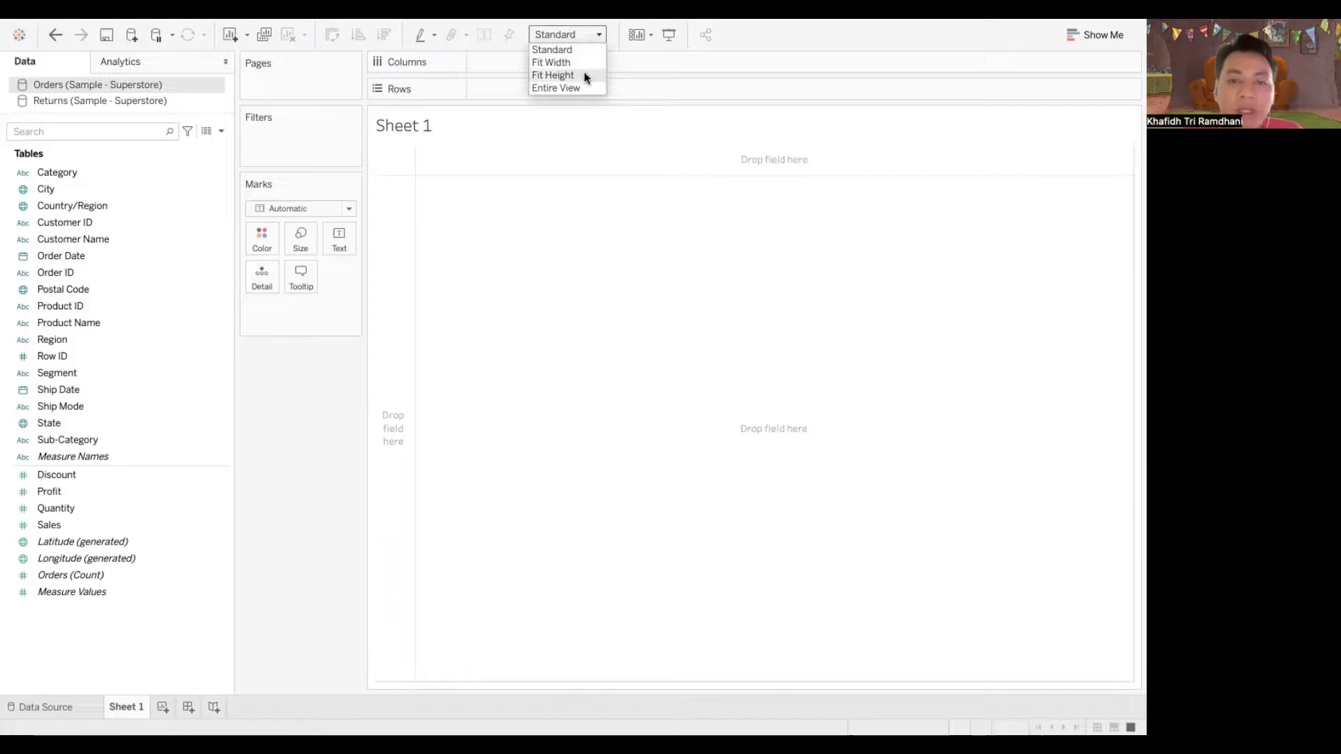
click(653, 34)
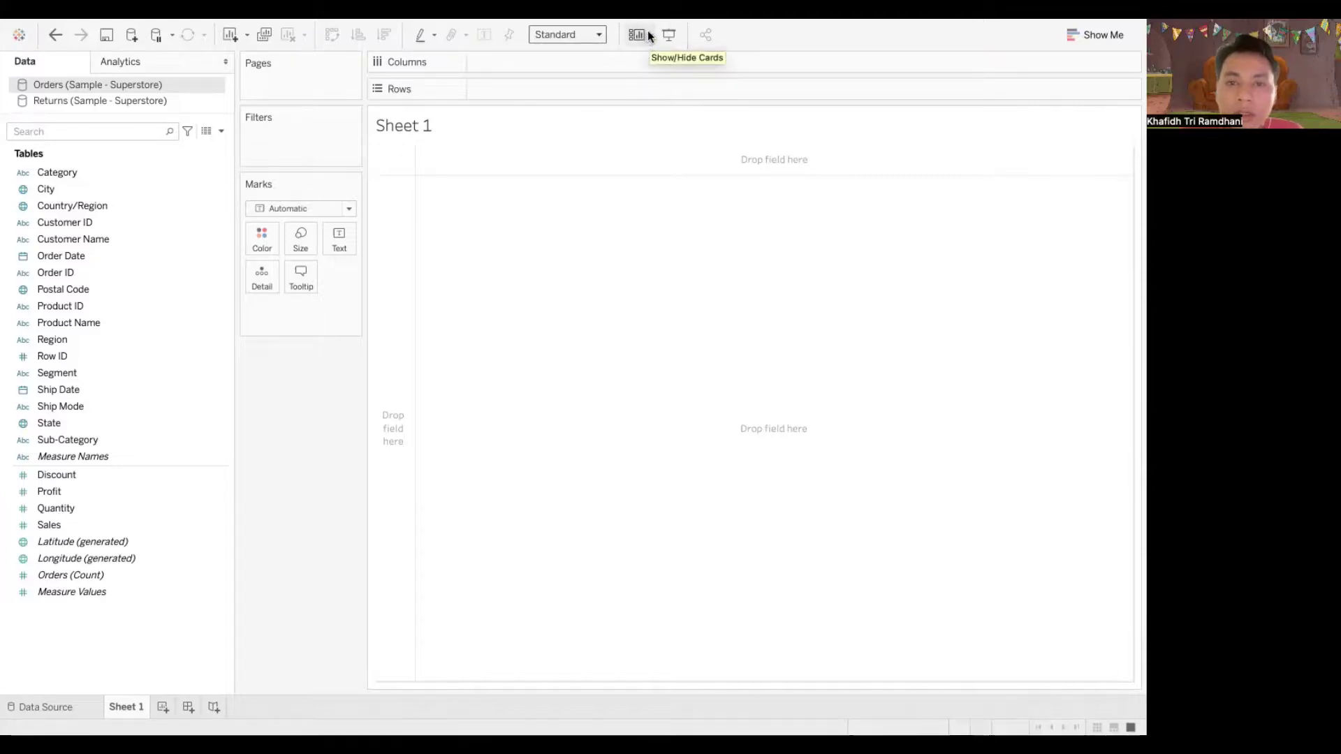
click(641, 32)
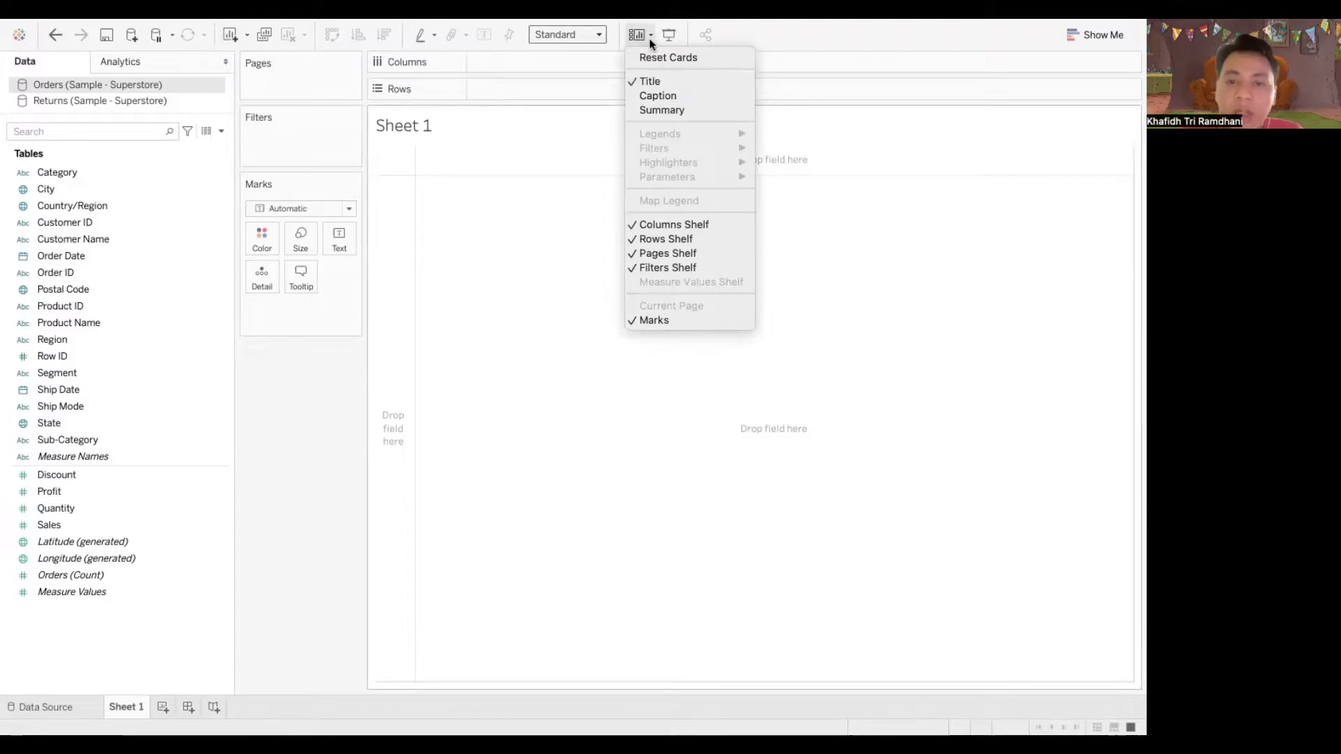
click(779, 26)
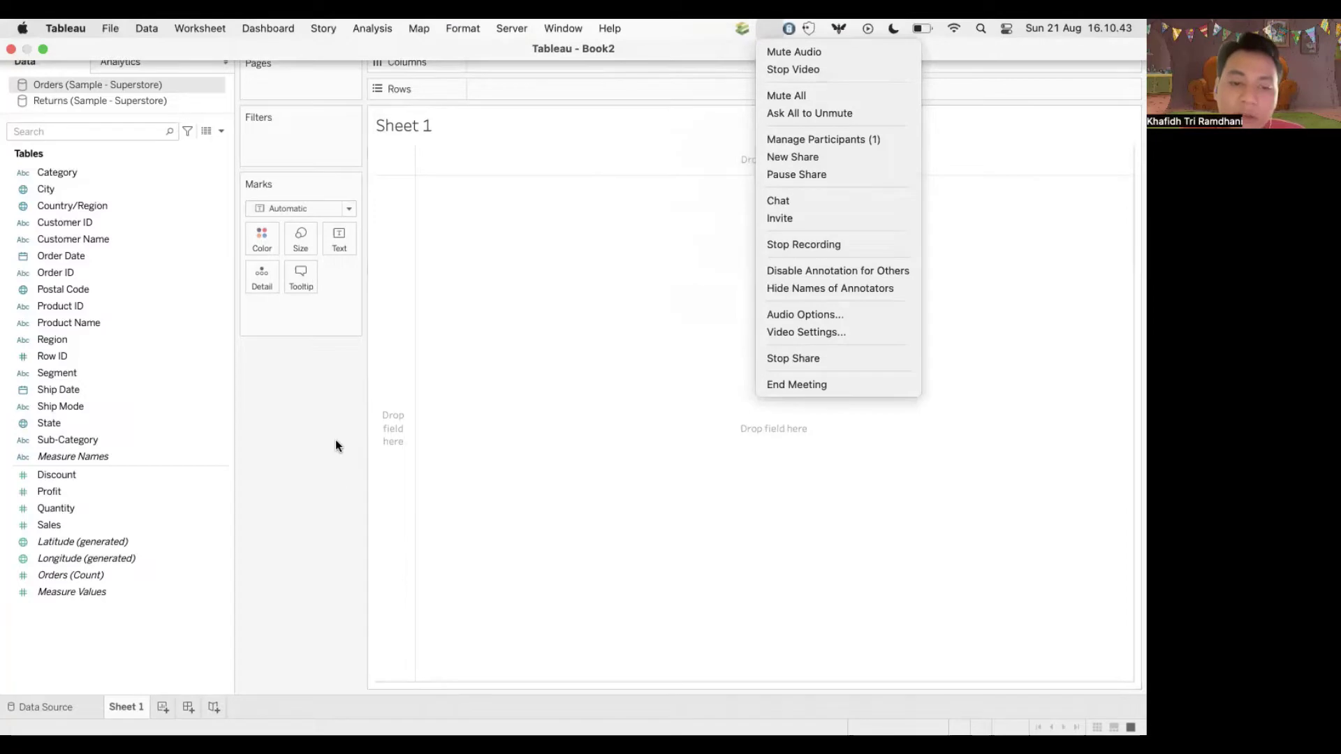
click(599, 441)
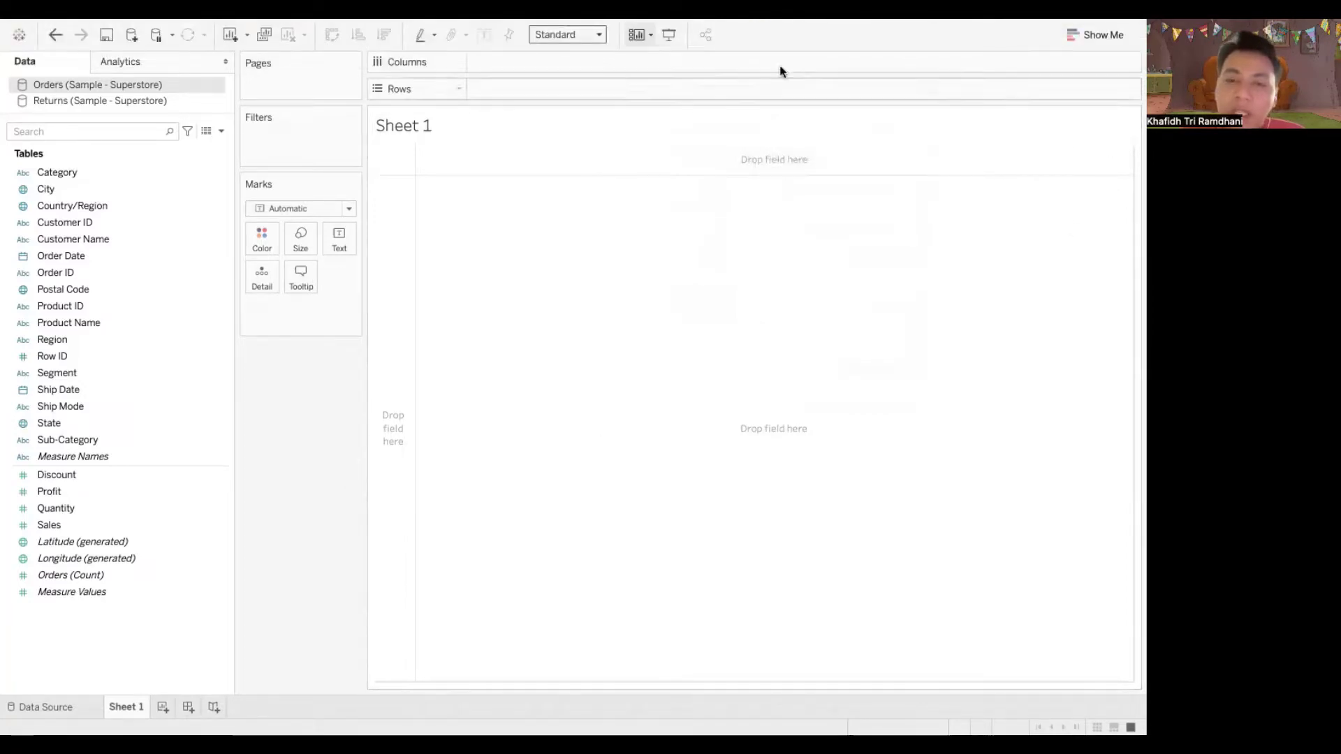
Preview Sheet 1 in presentation mode, return to the normal workspace and display the Show Me chart types.
click(668, 35)
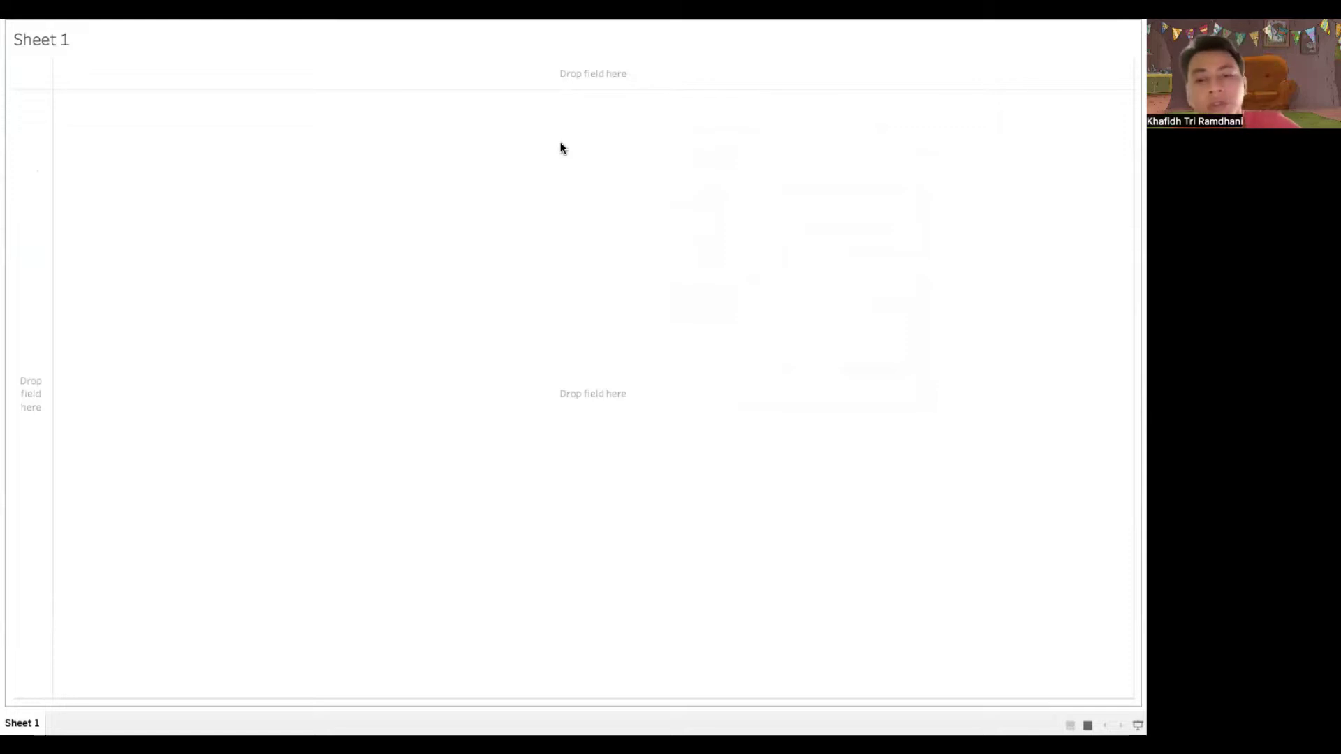
key(Escape)
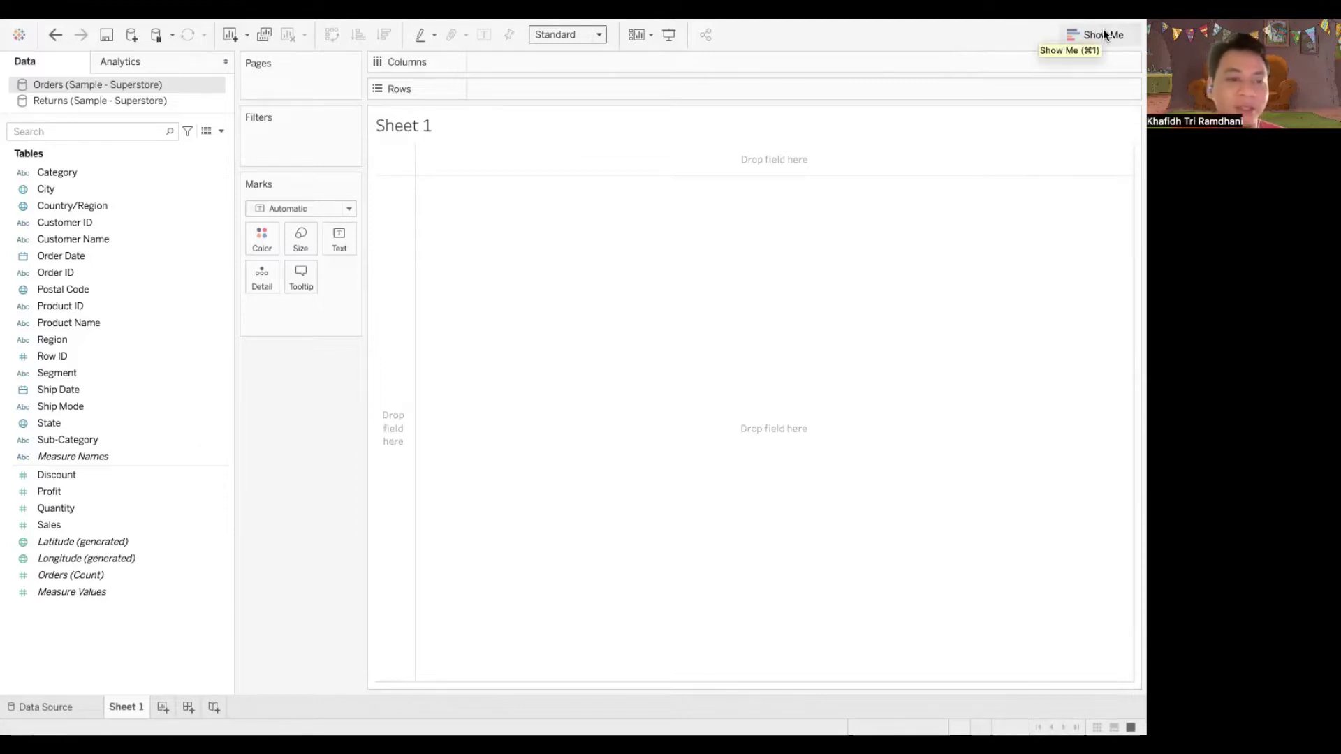
click(1080, 34)
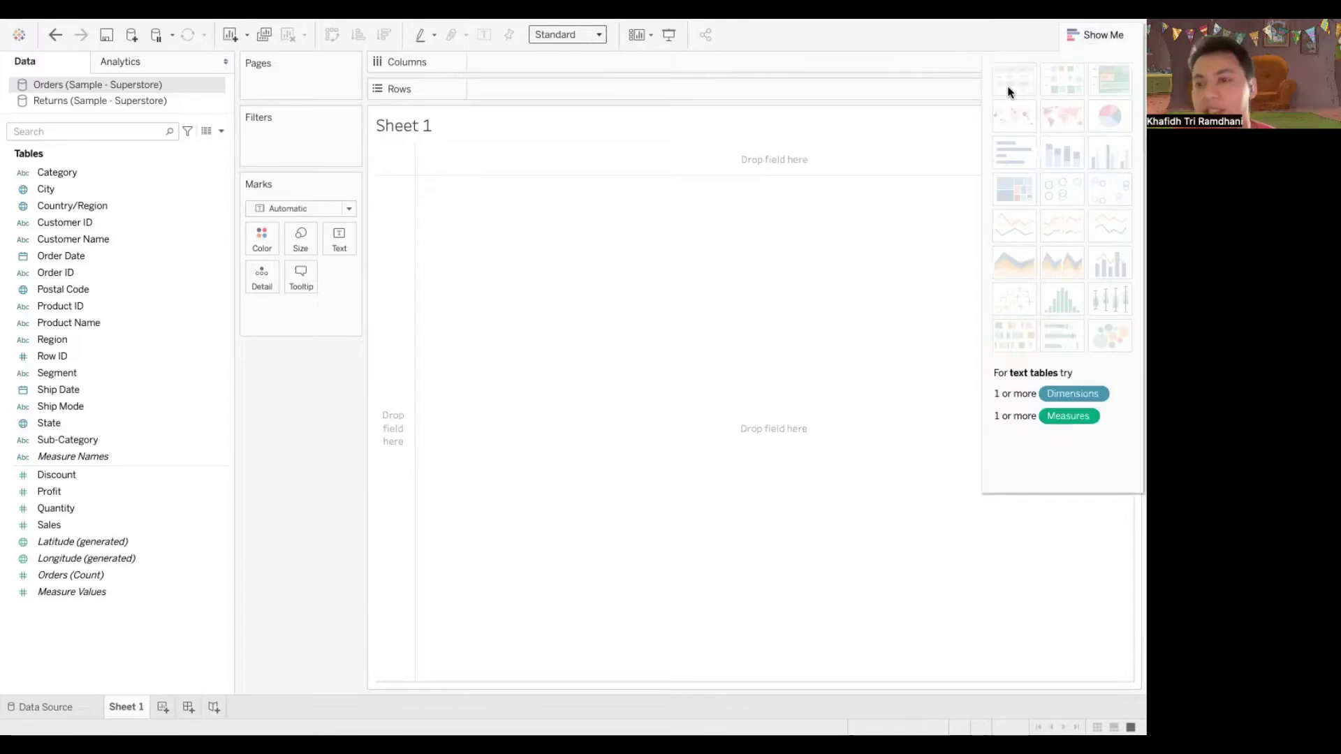
click(1106, 33)
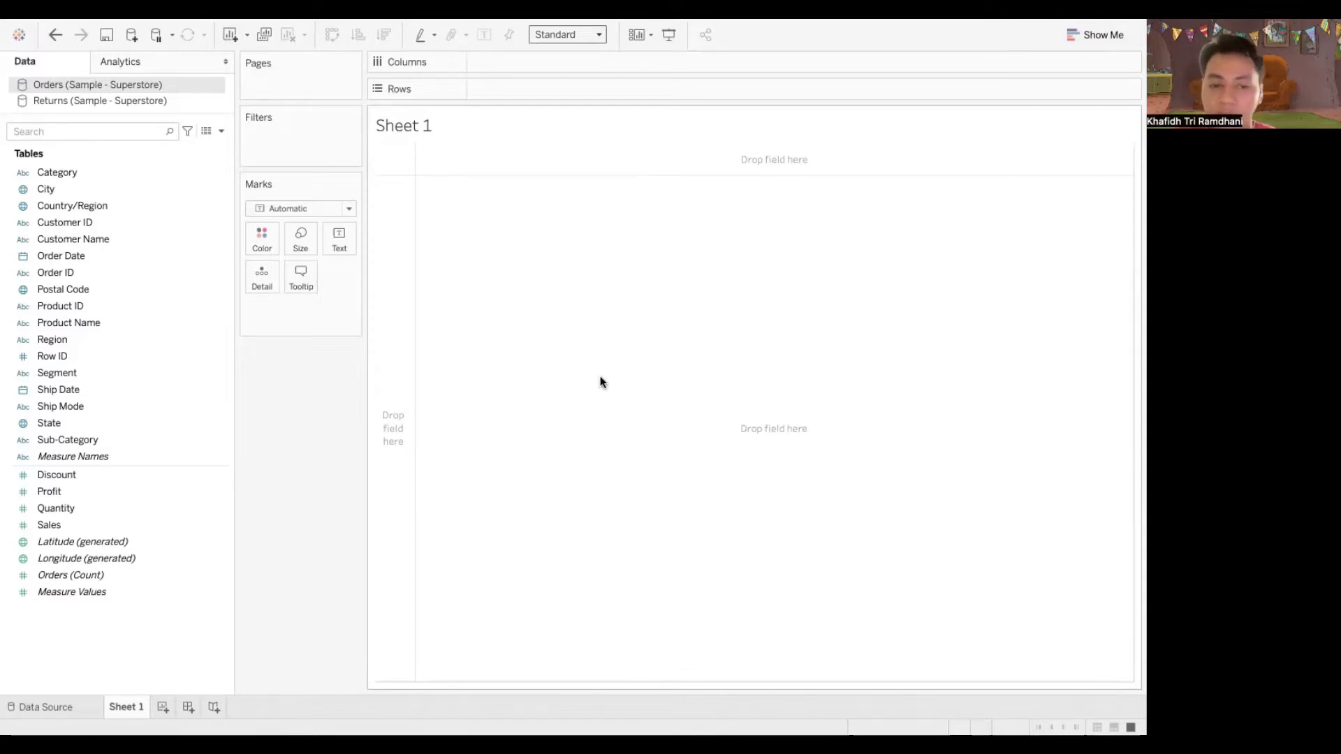
click(1086, 25)
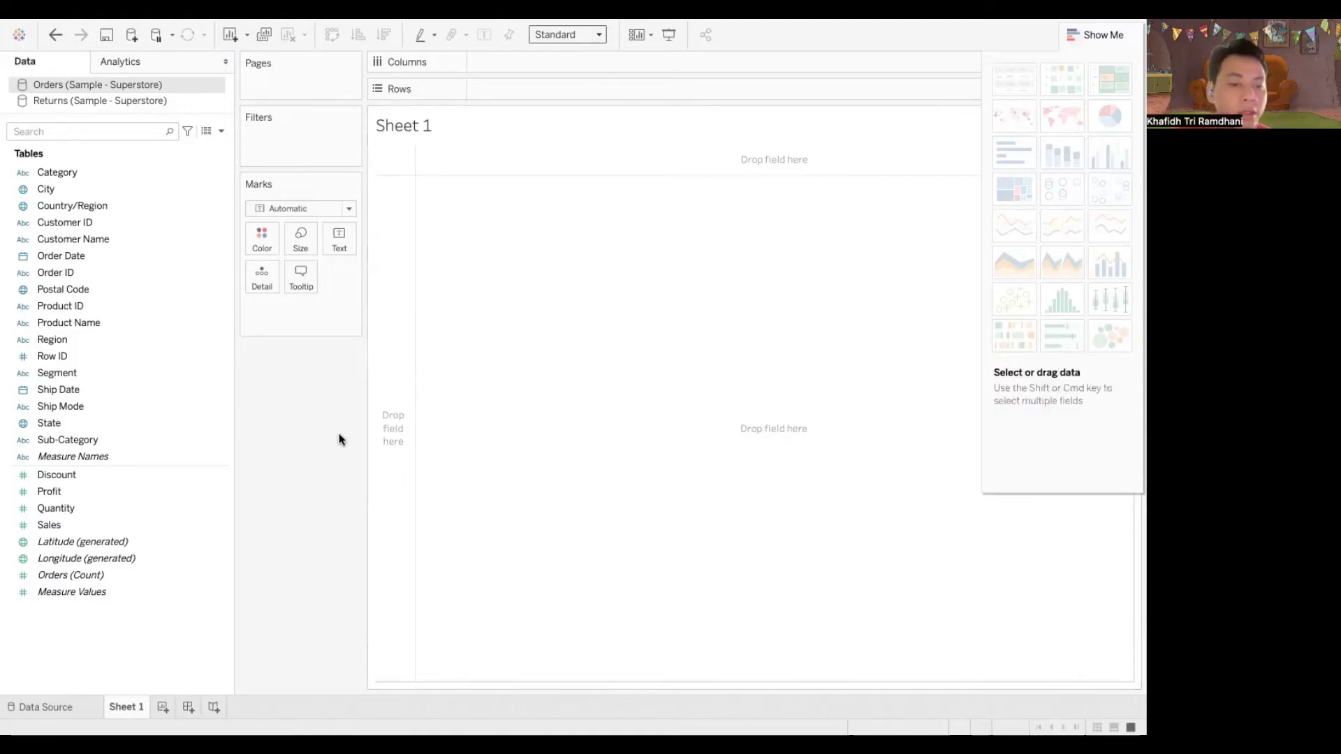
Select the Category field and examine its commands for creating fields, grouping and hierarchies.
click(178, 170)
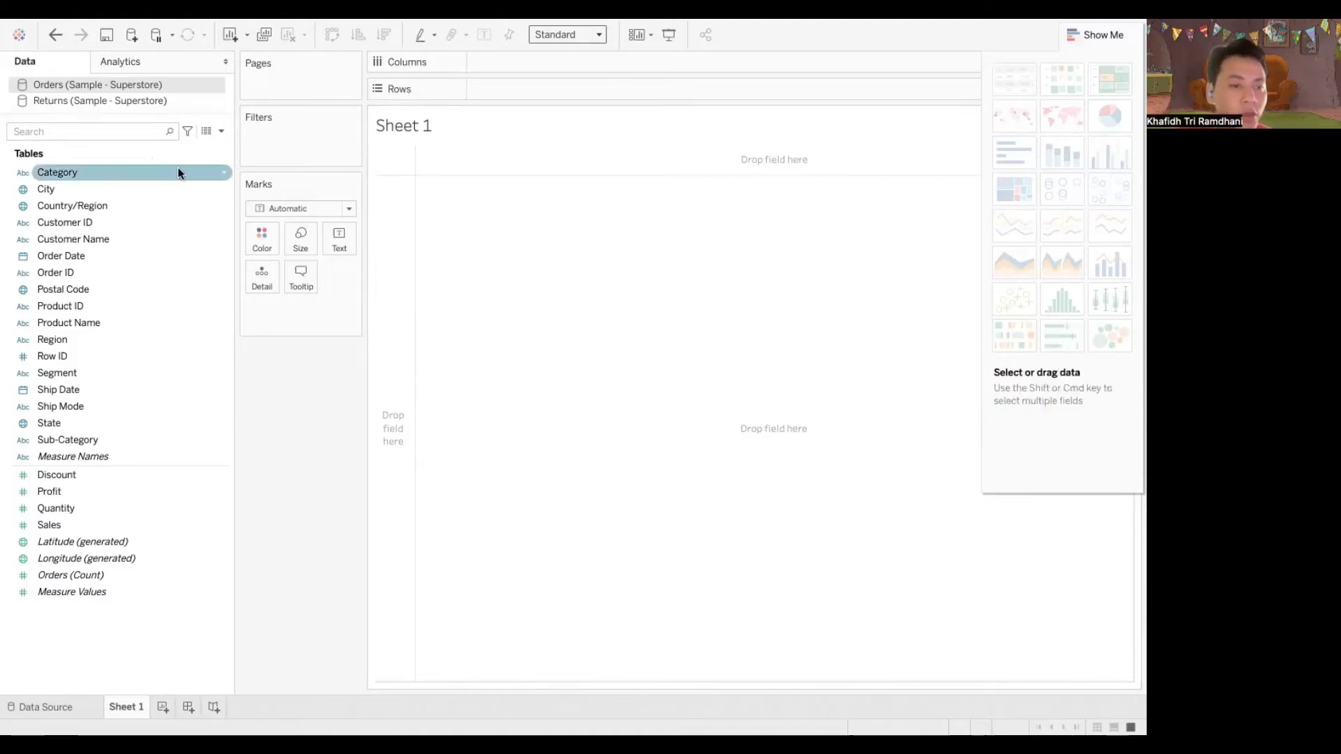
click(220, 173)
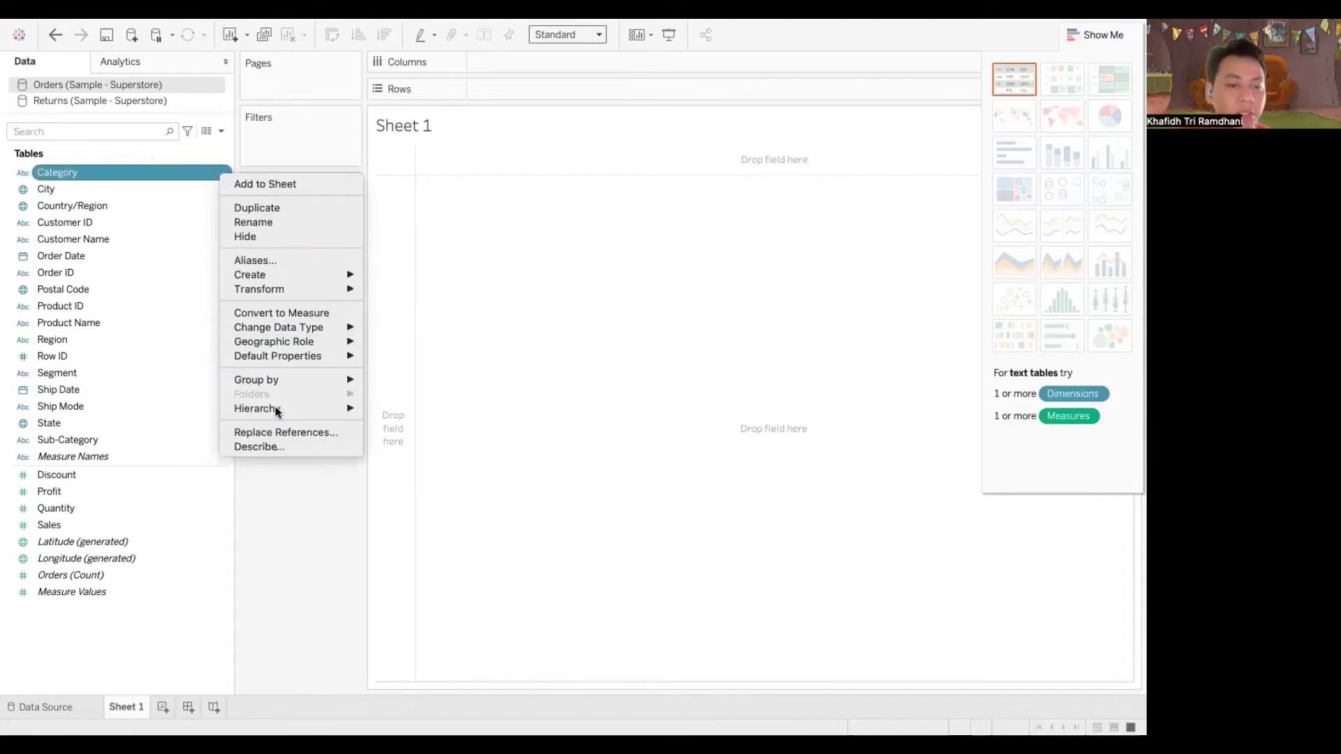
mouse_move(272, 269)
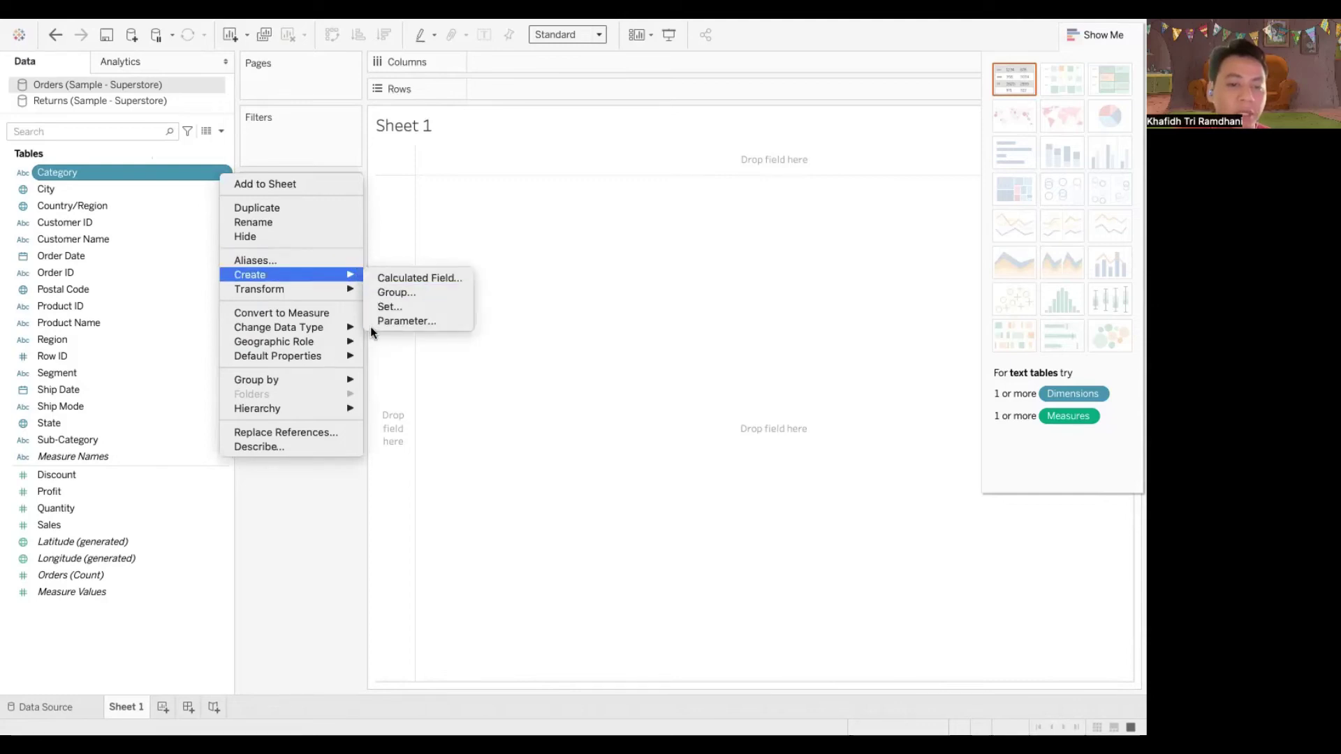
mouse_move(315, 389)
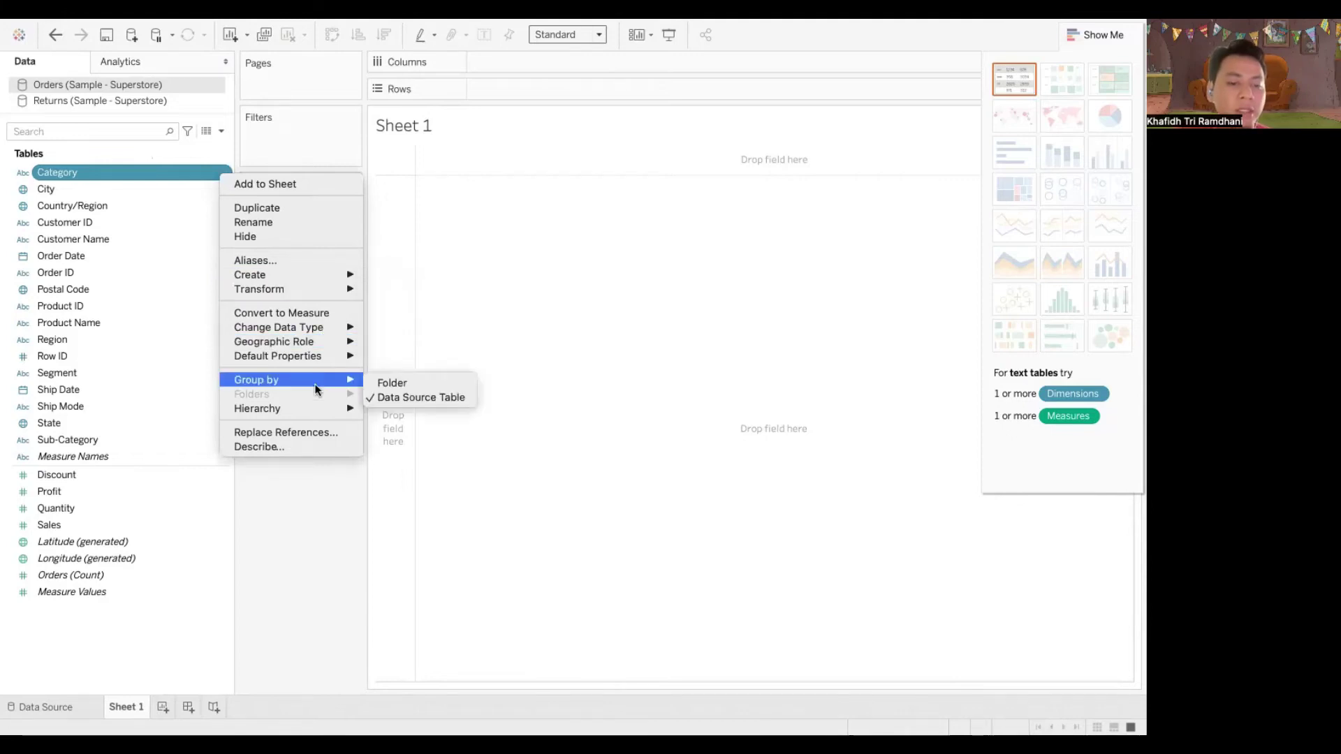
click(320, 477)
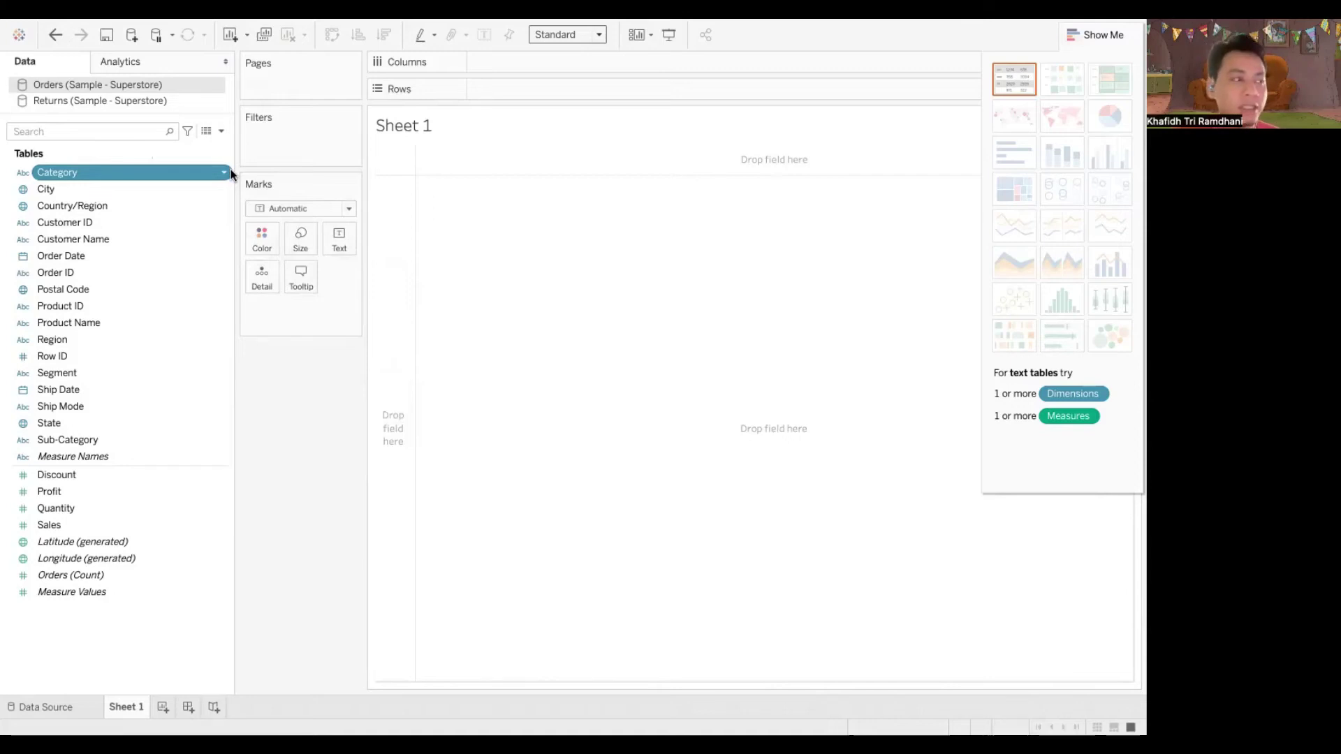
Review the window and help commands once more and close the help list.
mouse_move(447, 25)
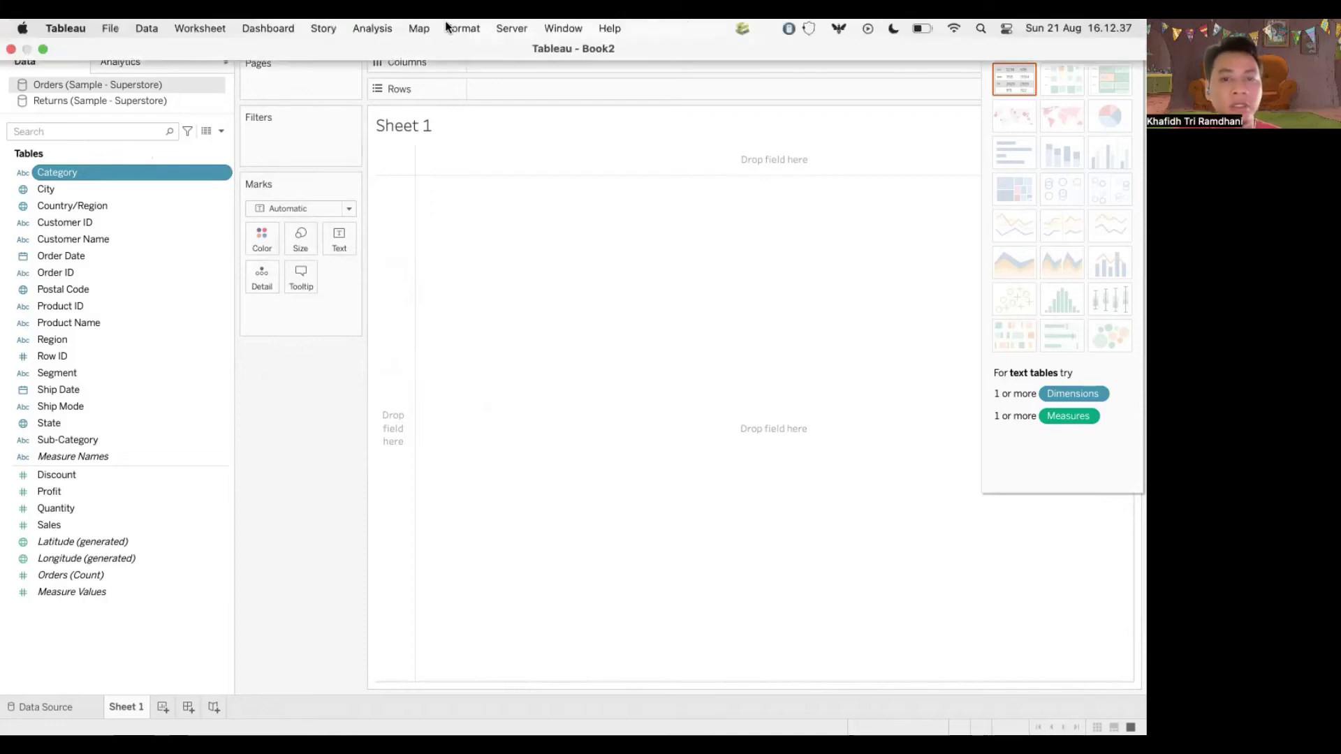
click(567, 28)
mouse_move(610, 28)
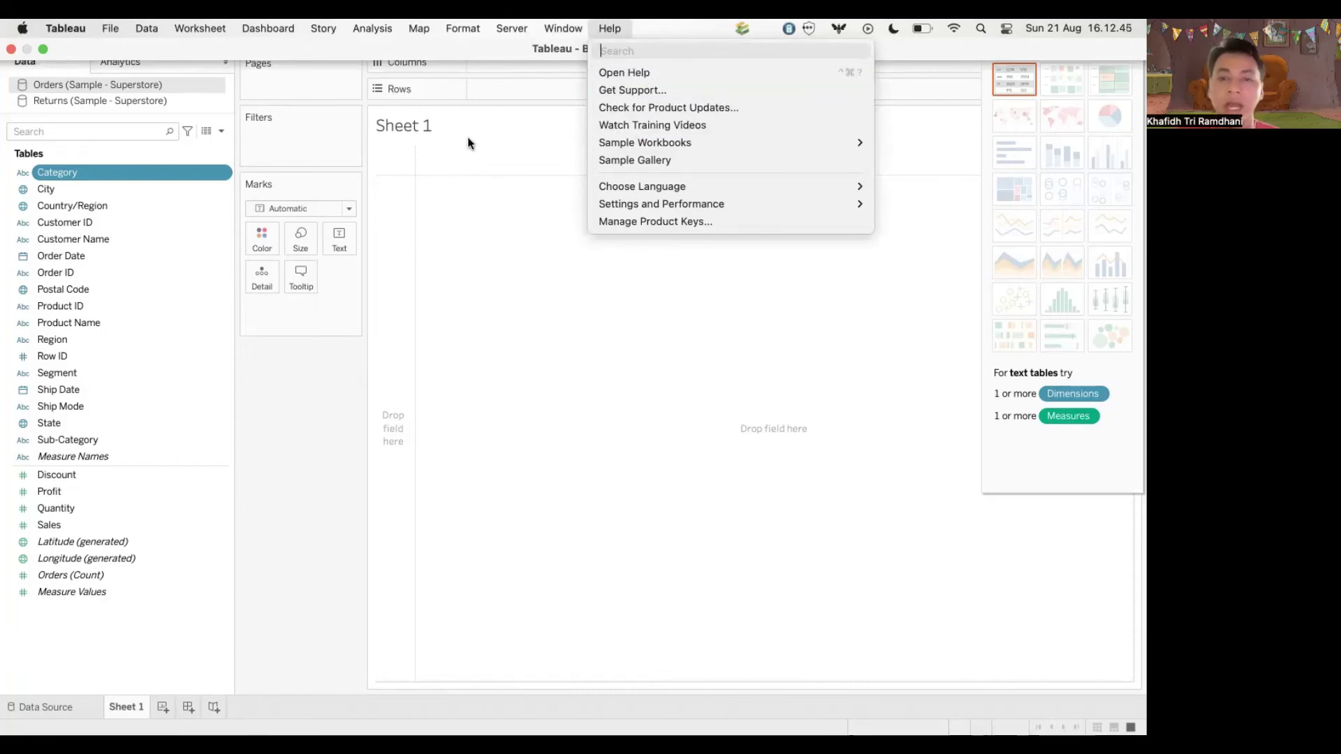
click(610, 28)
click(610, 29)
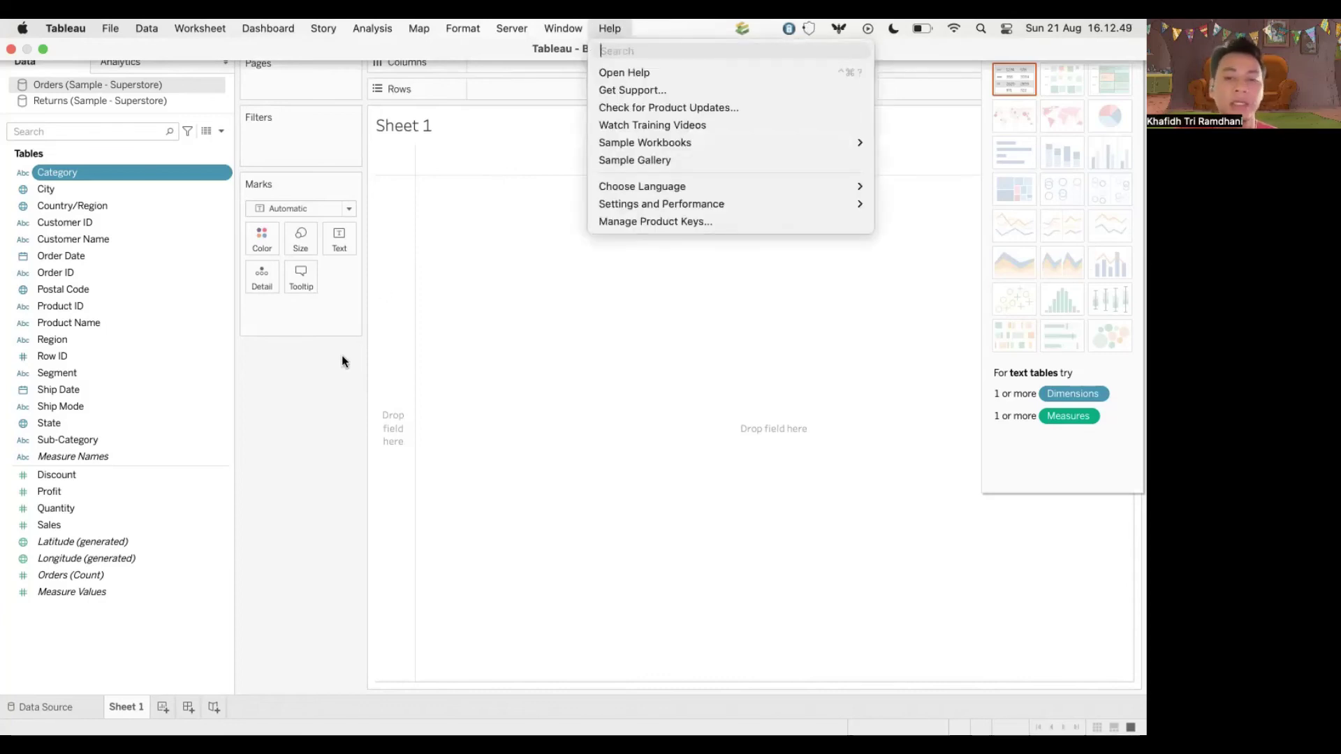
key(Escape)
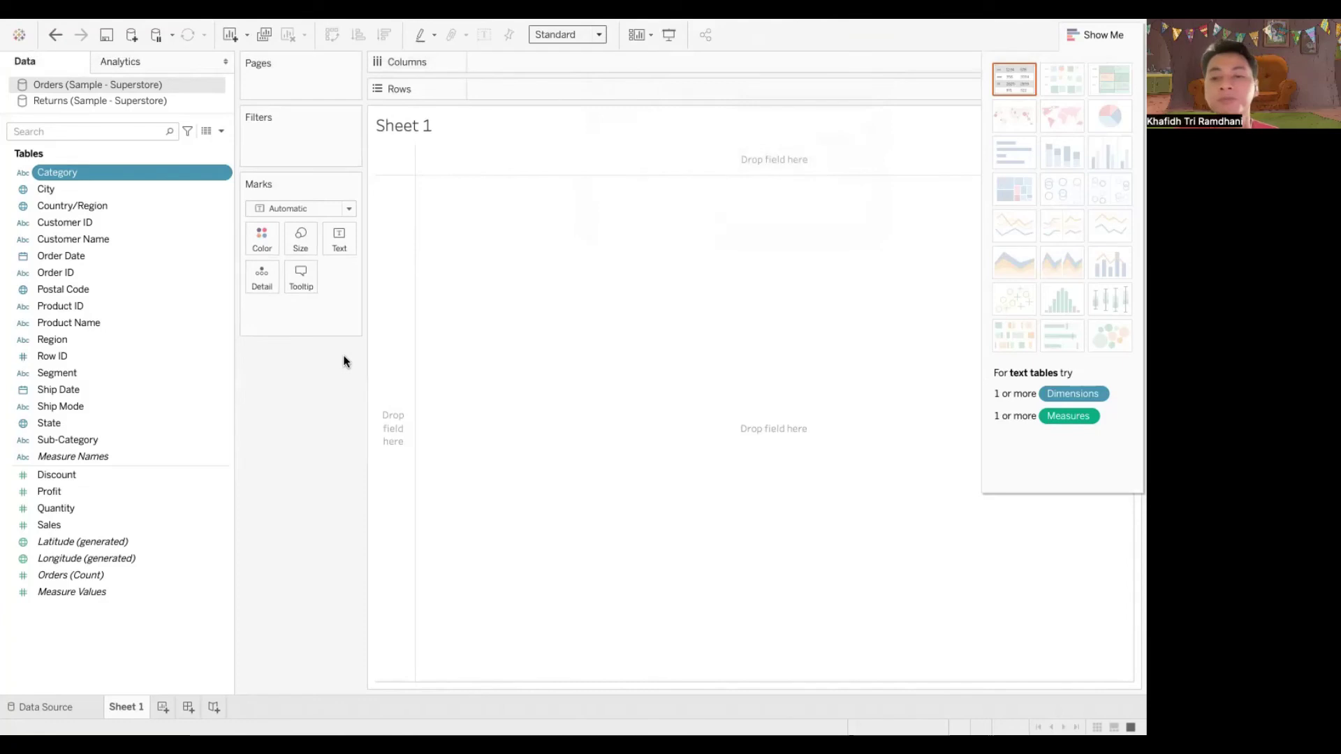